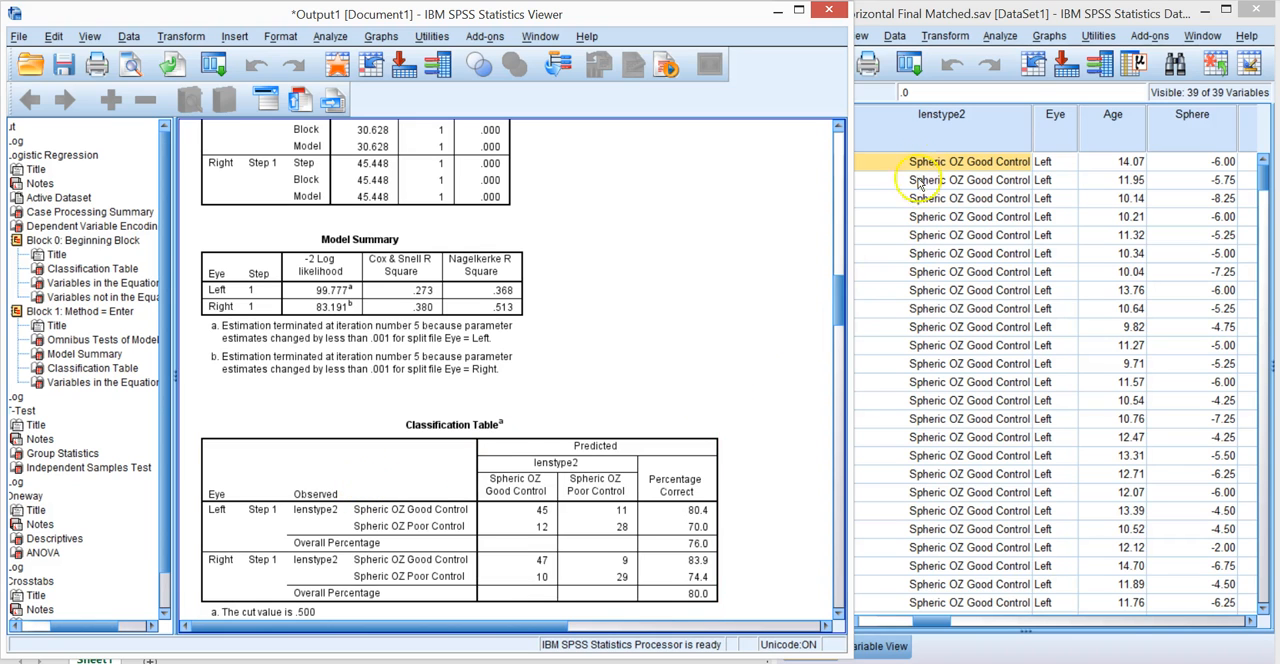
Look through the LensType column in the dataset, from the Fixed Parameter cases to the Custom Aspheric cases and back.
{"action": "left_click", "coordinate": [906, 130]}
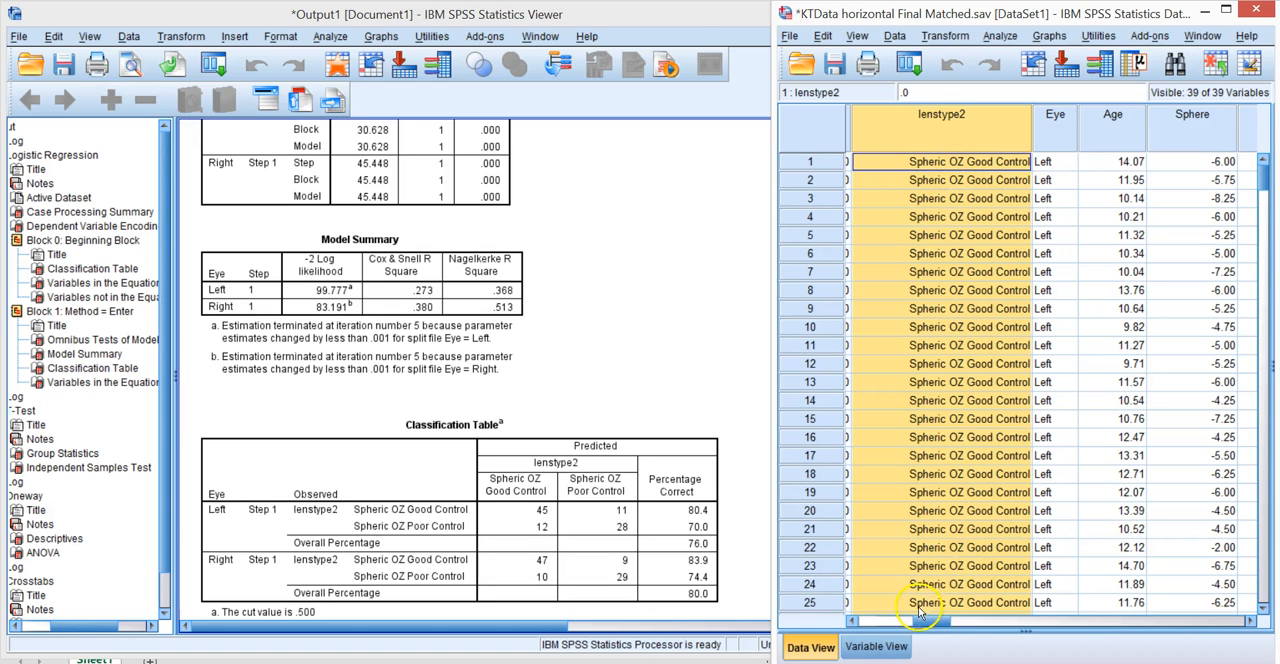
{"action": "left_click_drag", "start_coordinate": [924, 622], "coordinate": [878, 626]}
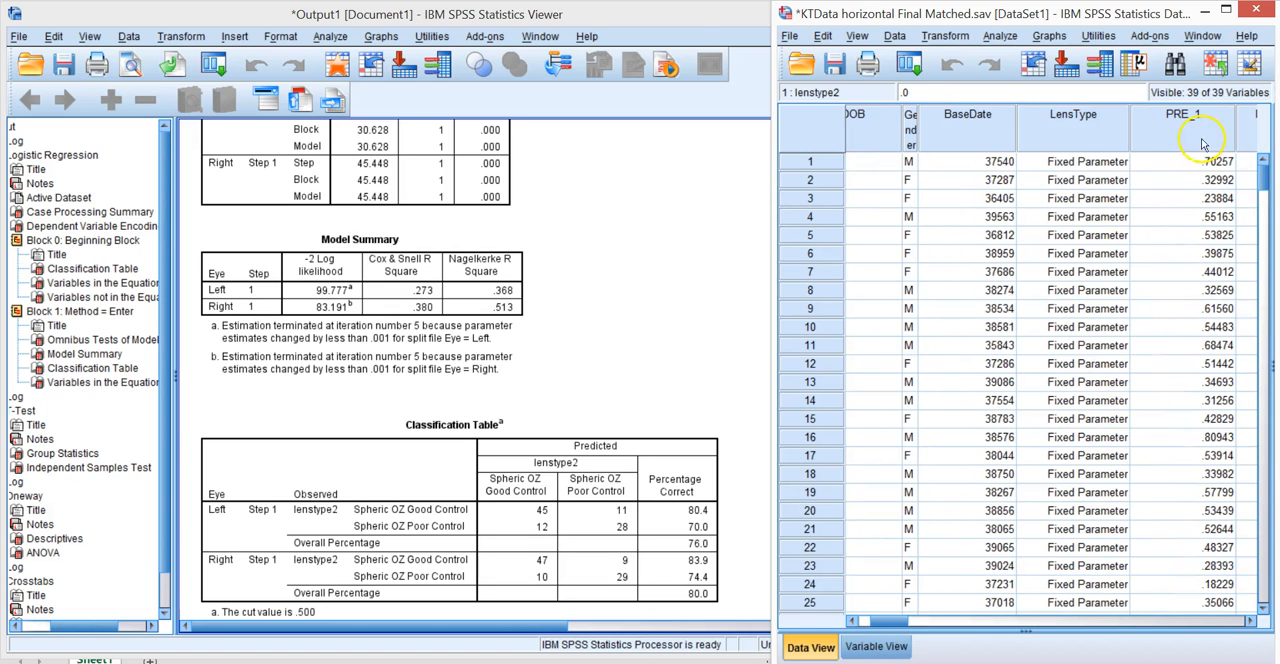
{"action": "left_click_drag", "start_coordinate": [1263, 175], "coordinate": [1268, 508]}
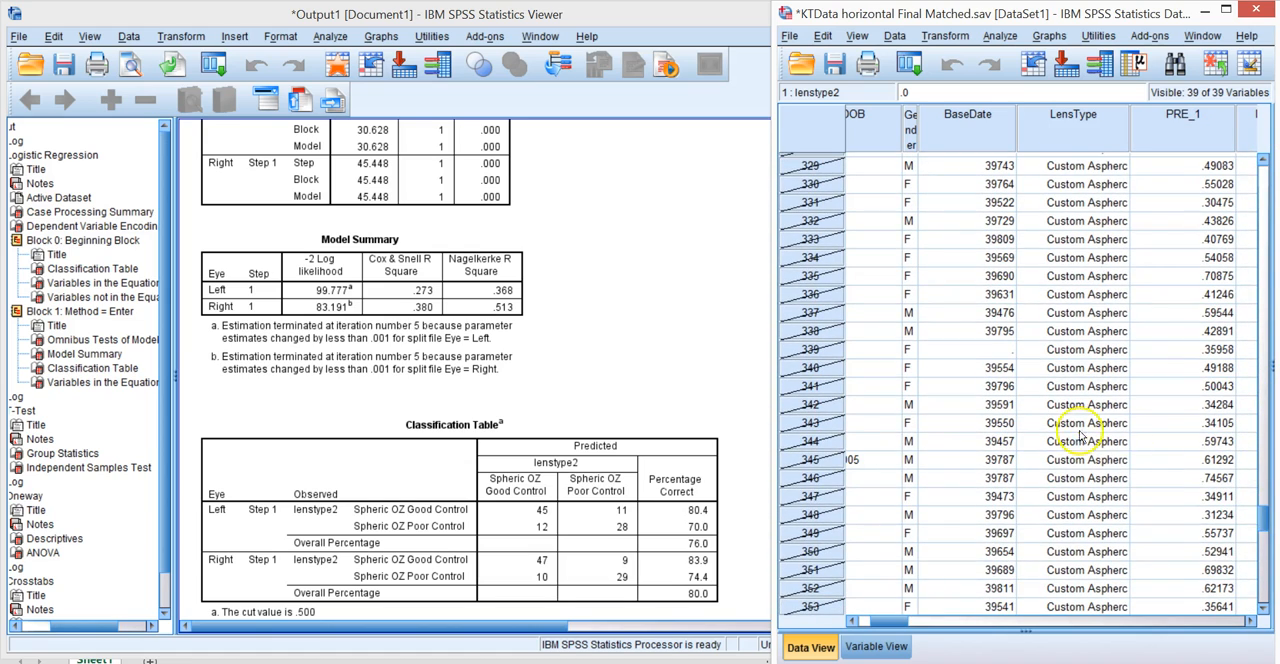
{"action": "left_click_drag", "start_coordinate": [1266, 530], "coordinate": [1264, 168]}
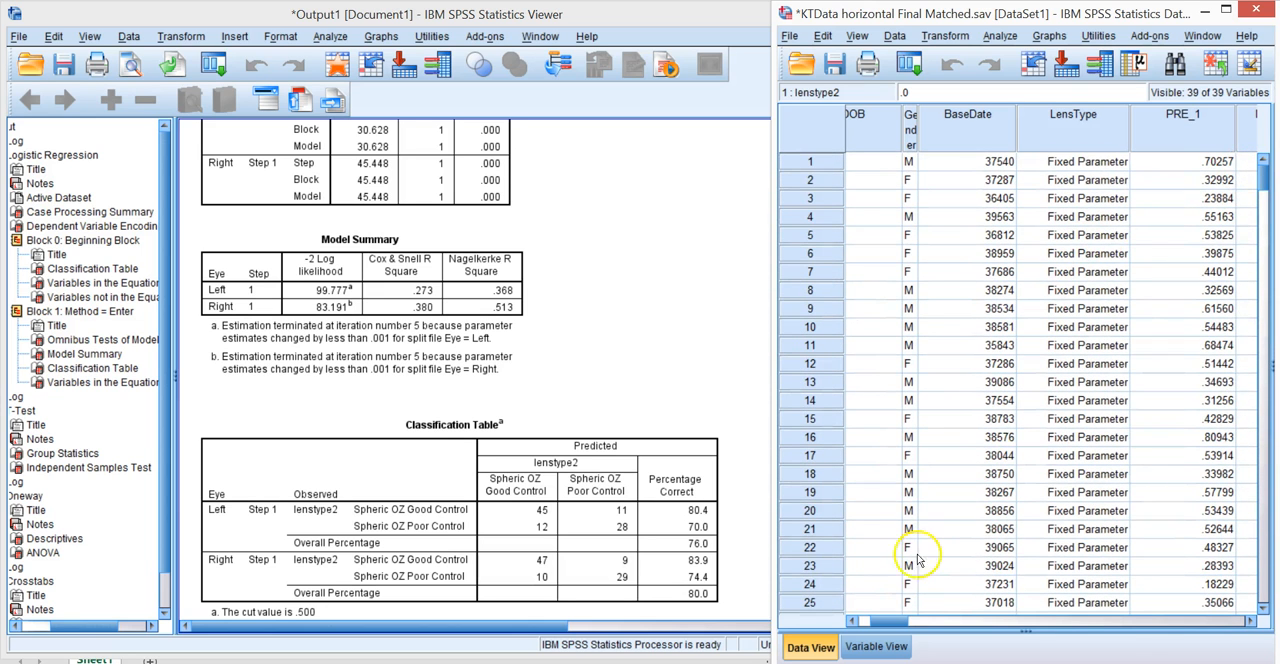
Examine the lenstype2 column, comparing the Spheric OZ Good Control, Spheric OZ Poor Control and filtered-out Aspheric OZ cases.
{"action": "left_click_drag", "start_coordinate": [895, 622], "coordinate": [940, 618]}
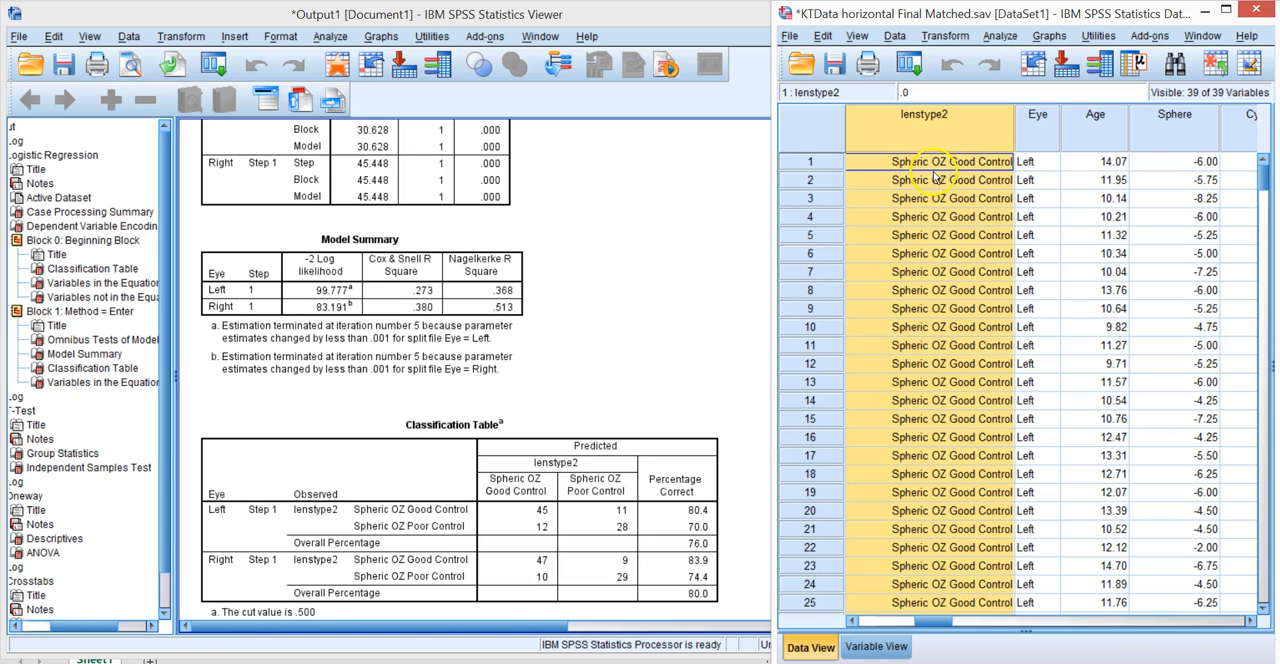
{"action": "left_click_drag", "start_coordinate": [1264, 174], "coordinate": [1264, 278]}
{"action": "scroll", "coordinate": [1182, 290], "scroll_direction": "up", "scroll_amount": 7}
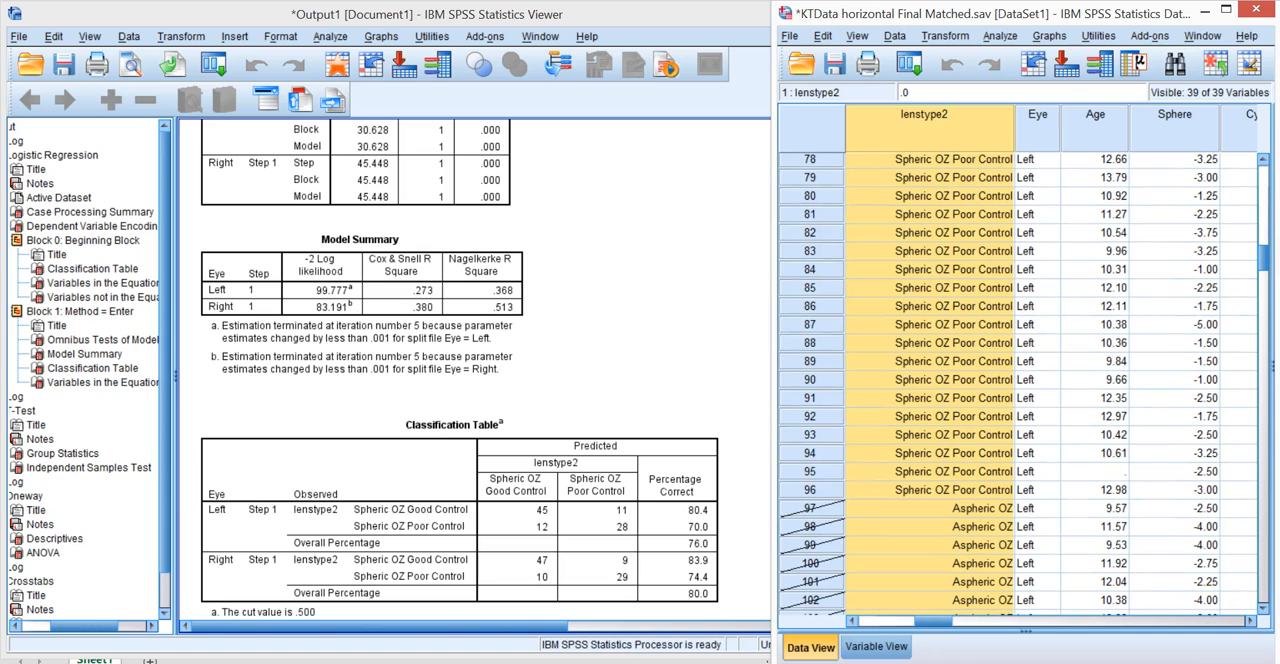
{"action": "left_click_drag", "start_coordinate": [1264, 258], "coordinate": [1270, 168]}
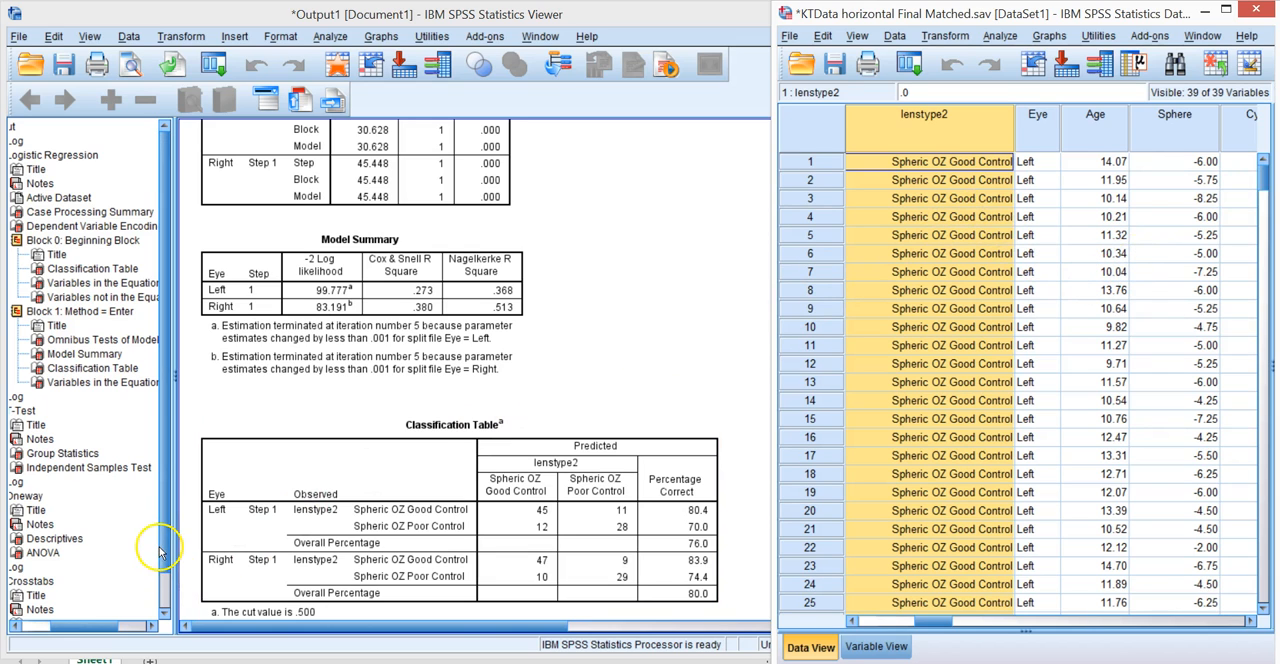
Review the Select Cases condition LensType = 0 and leave the dialog without changing it.
{"action": "left_click", "coordinate": [170, 500]}
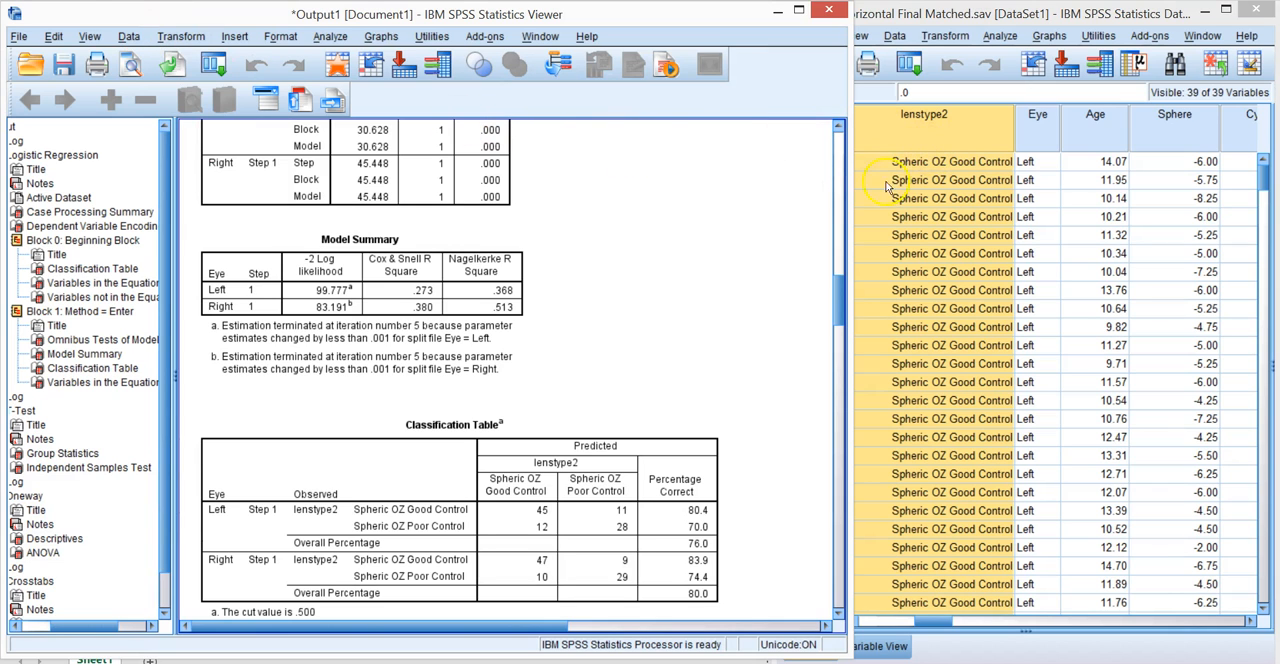
{"action": "left_click", "coordinate": [128, 37]}
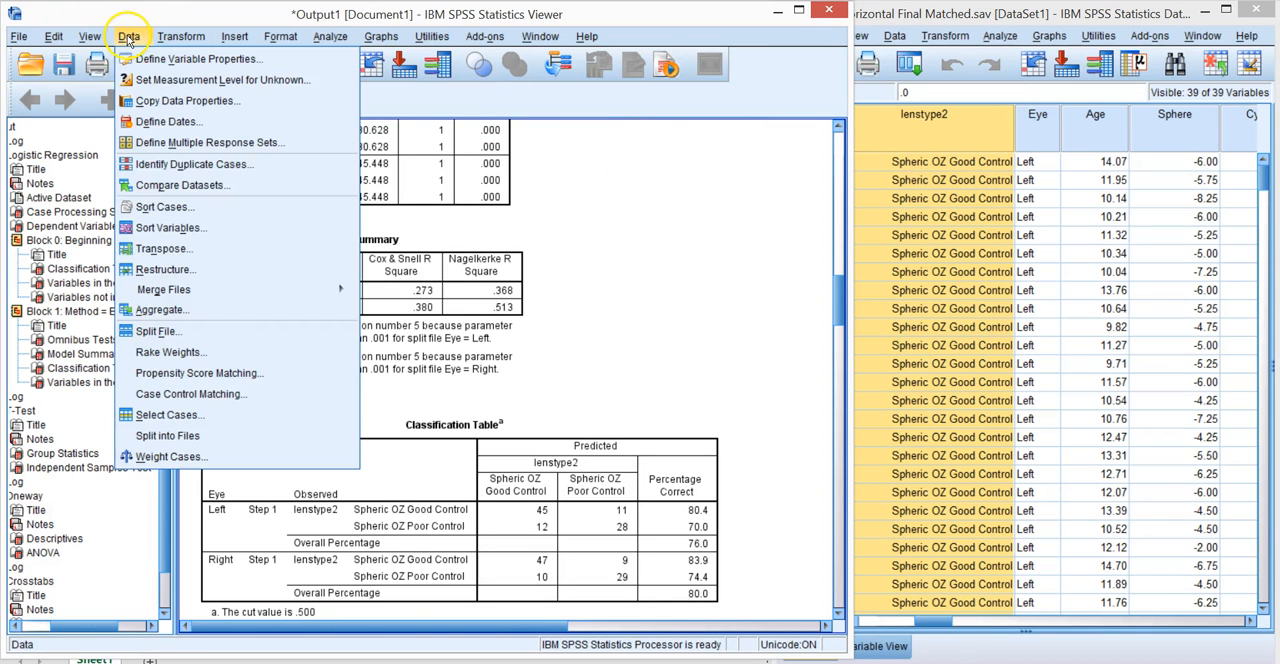
{"action": "left_click", "coordinate": [160, 415]}
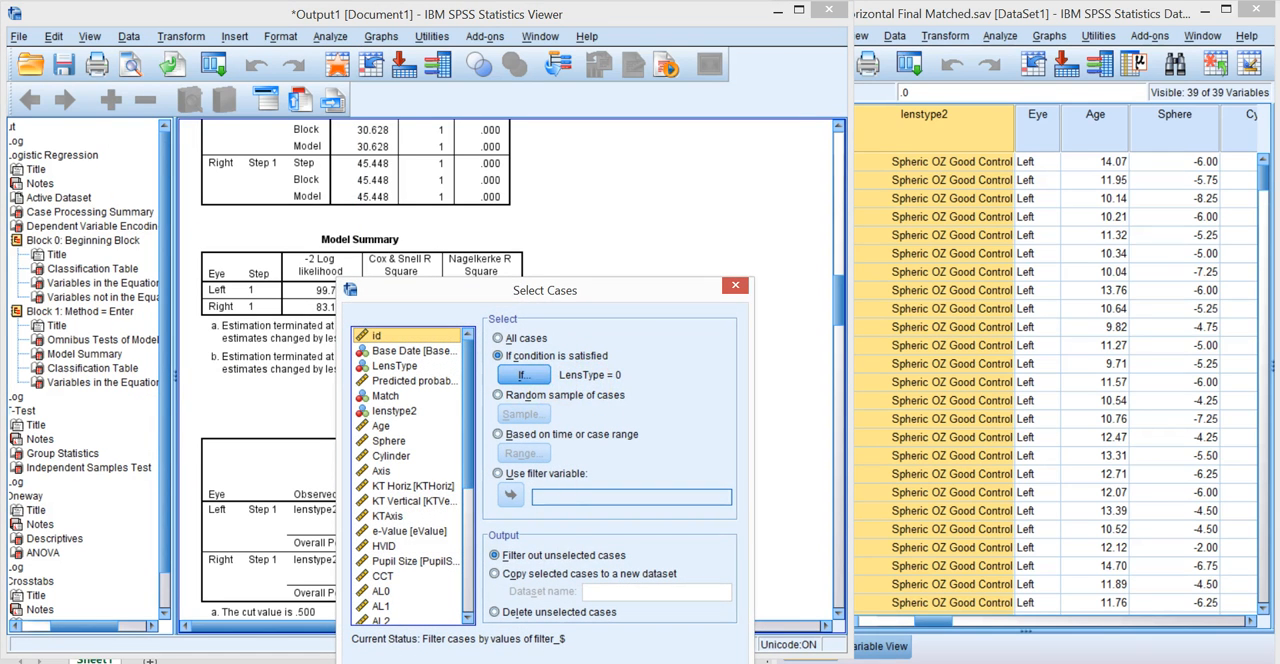
{"action": "left_click", "coordinate": [598, 662]}
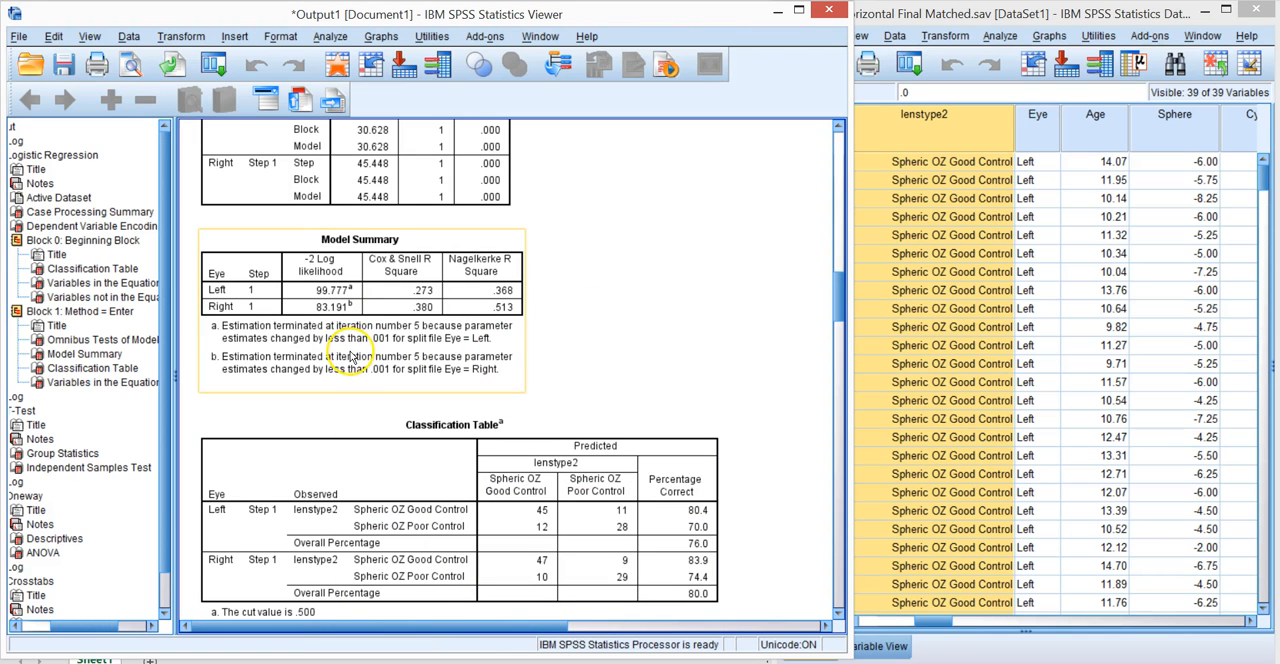
Apply Split File with Compare groups based on Eye and the file sorted by grouping variables.
{"action": "left_click", "coordinate": [129, 37]}
{"action": "mouse_move", "coordinate": [183, 36]}
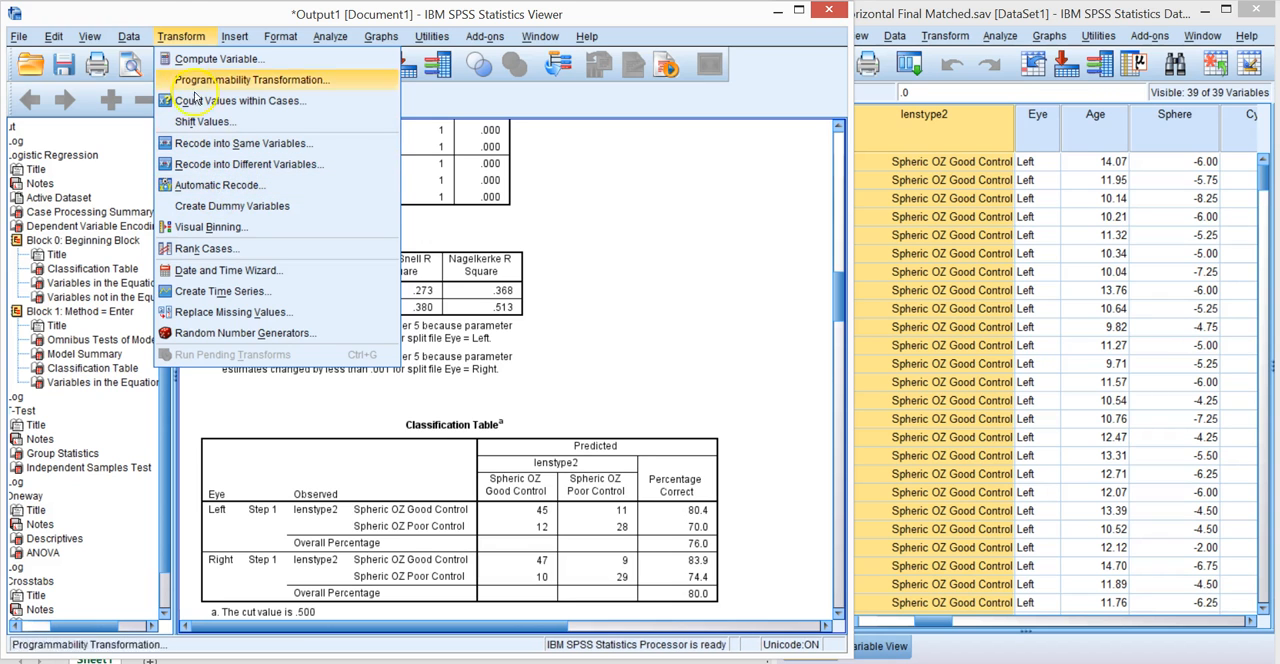
{"action": "mouse_move", "coordinate": [129, 37]}
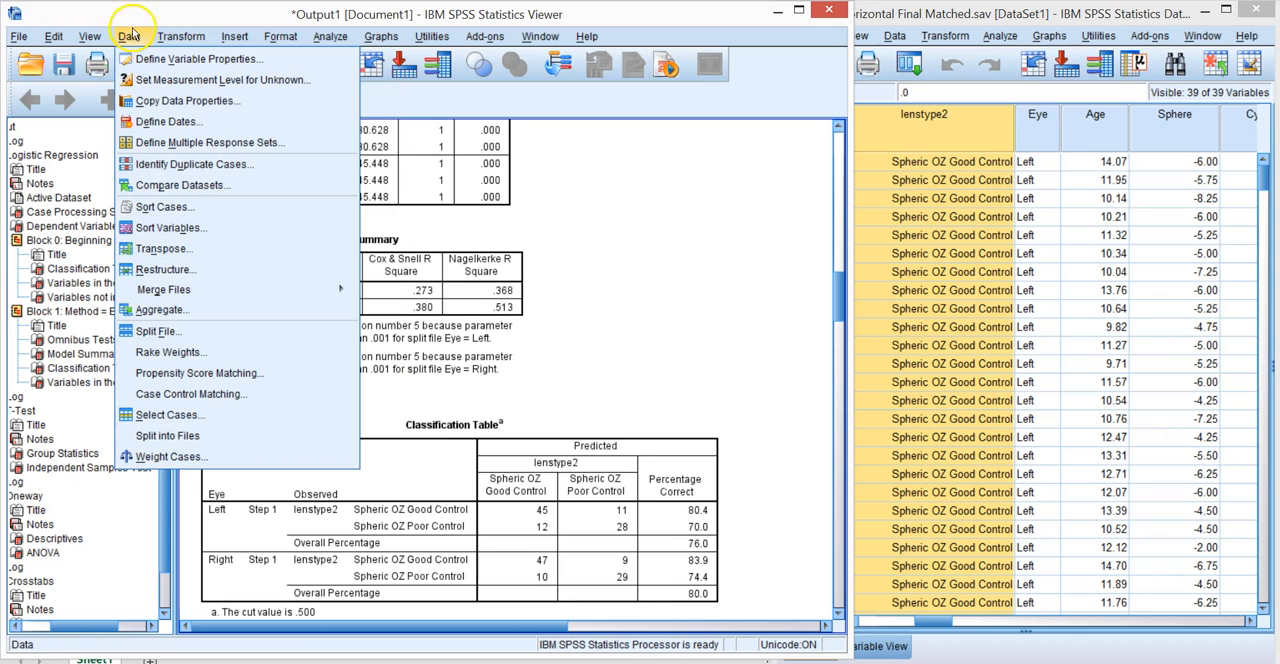
{"action": "left_click", "coordinate": [150, 331]}
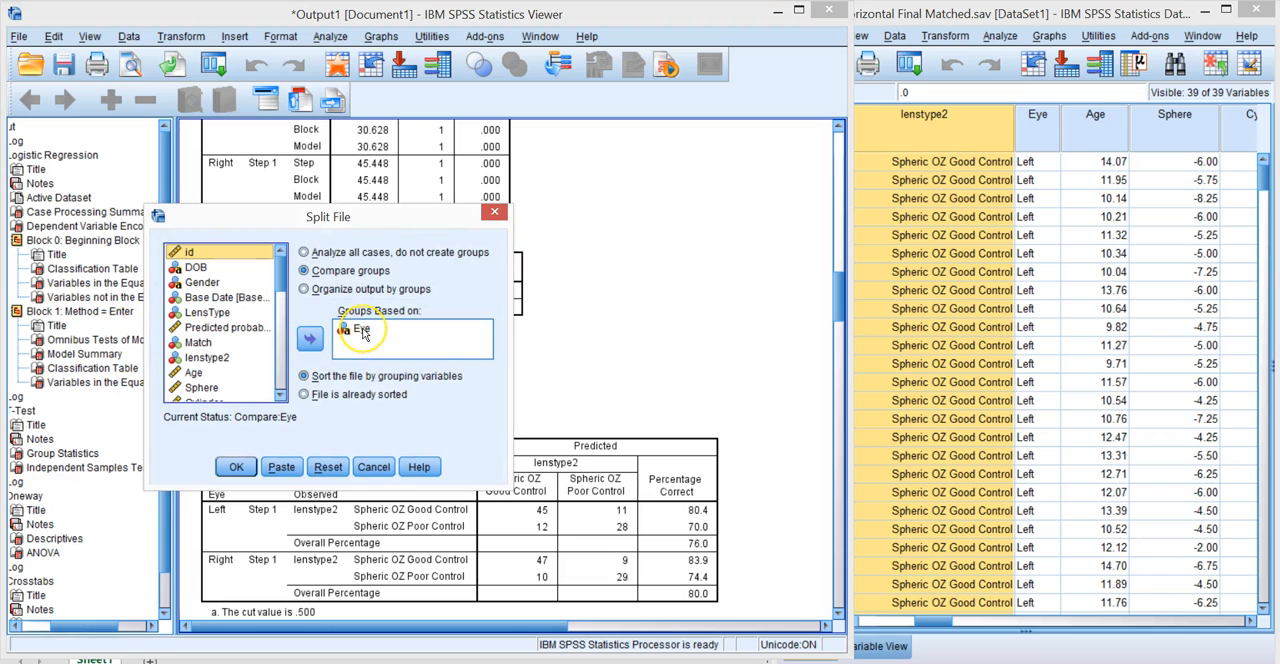
{"action": "left_click", "coordinate": [238, 466]}
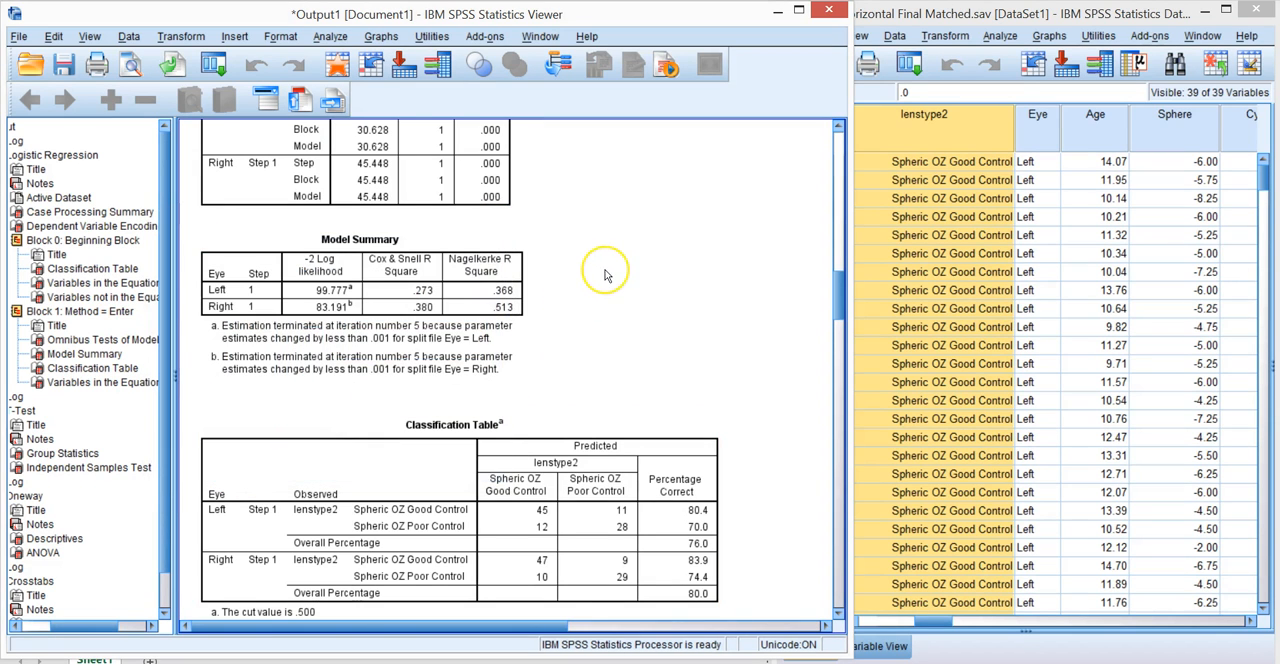
Check the numeric codes behind the lenstype2 labels for a Good Control case and the Poor Control case in row 69.
{"action": "left_click", "coordinate": [903, 165]}
{"action": "left_click", "coordinate": [958, 198]}
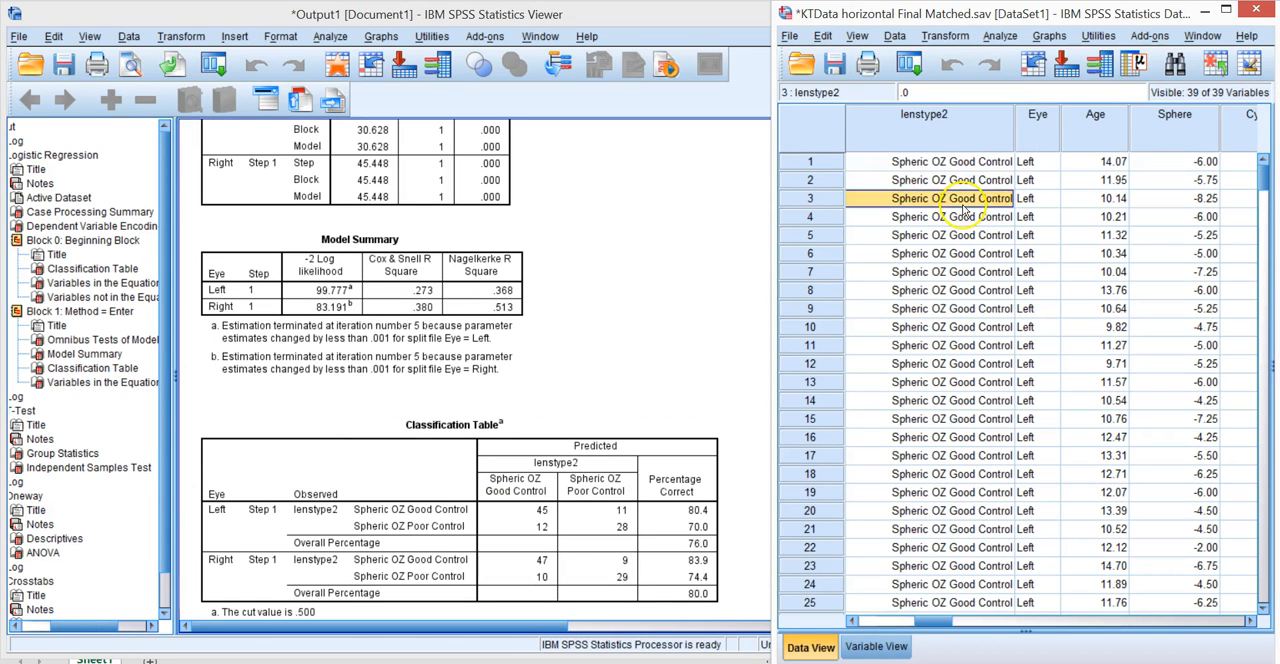
{"action": "left_click", "coordinate": [970, 162]}
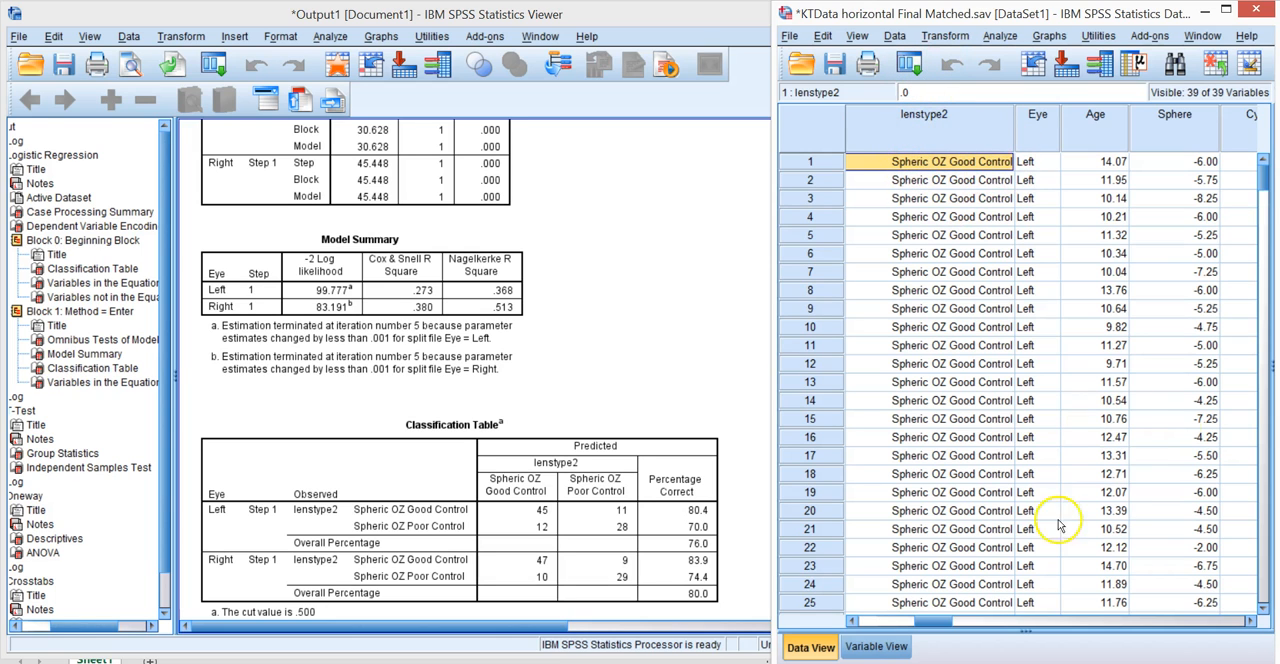
{"action": "scroll", "coordinate": [1245, 275], "scroll_direction": "down", "scroll_amount": 16}
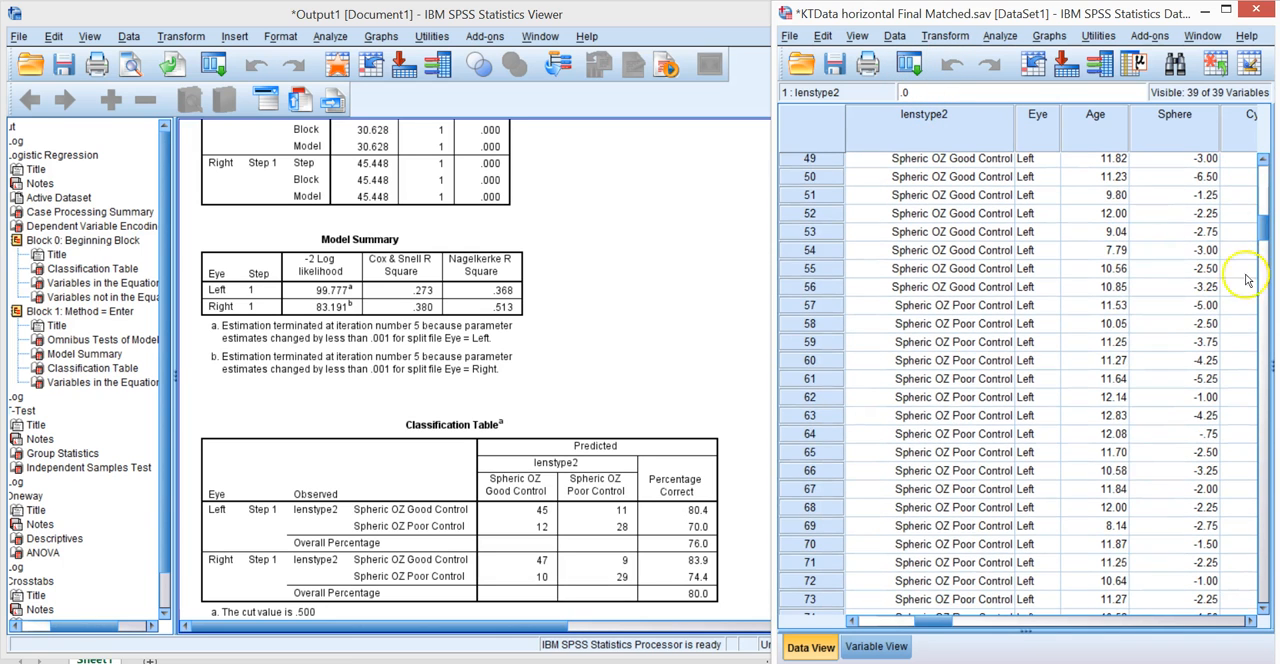
{"action": "left_click", "coordinate": [976, 530]}
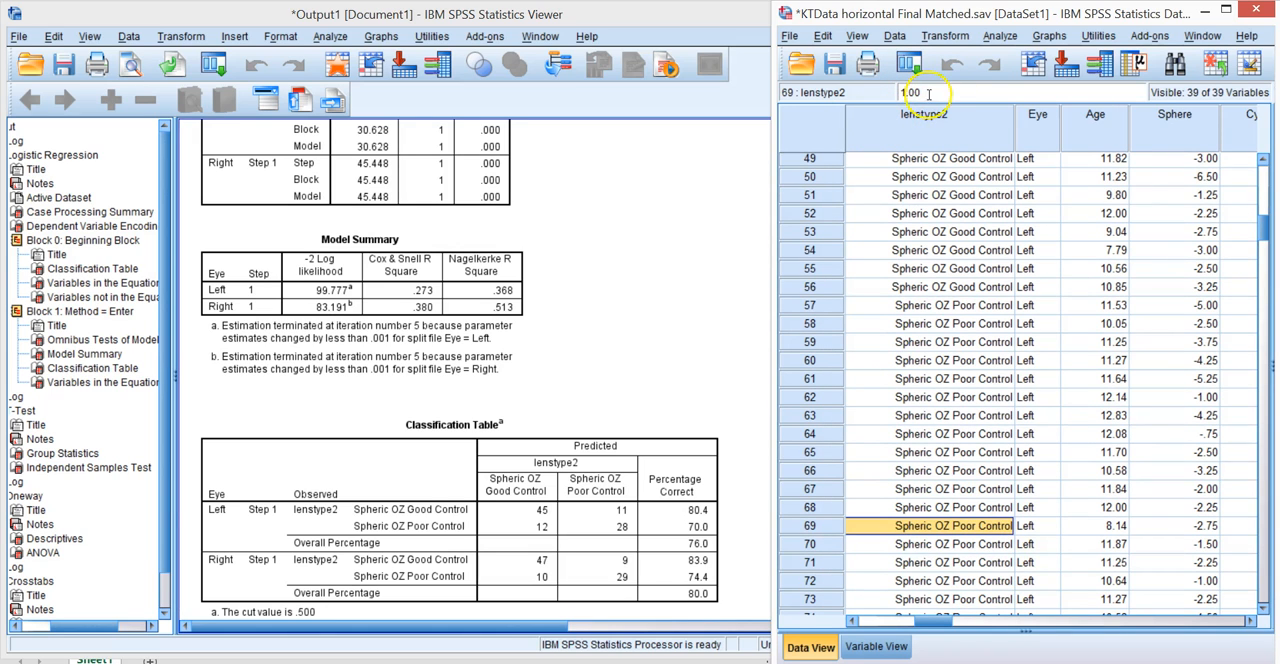
Review the Binary Logistic regression setup with lenstype2 as dependent and PupilSize as covariate, and cancel without running it.
{"action": "left_click", "coordinate": [1000, 36]}
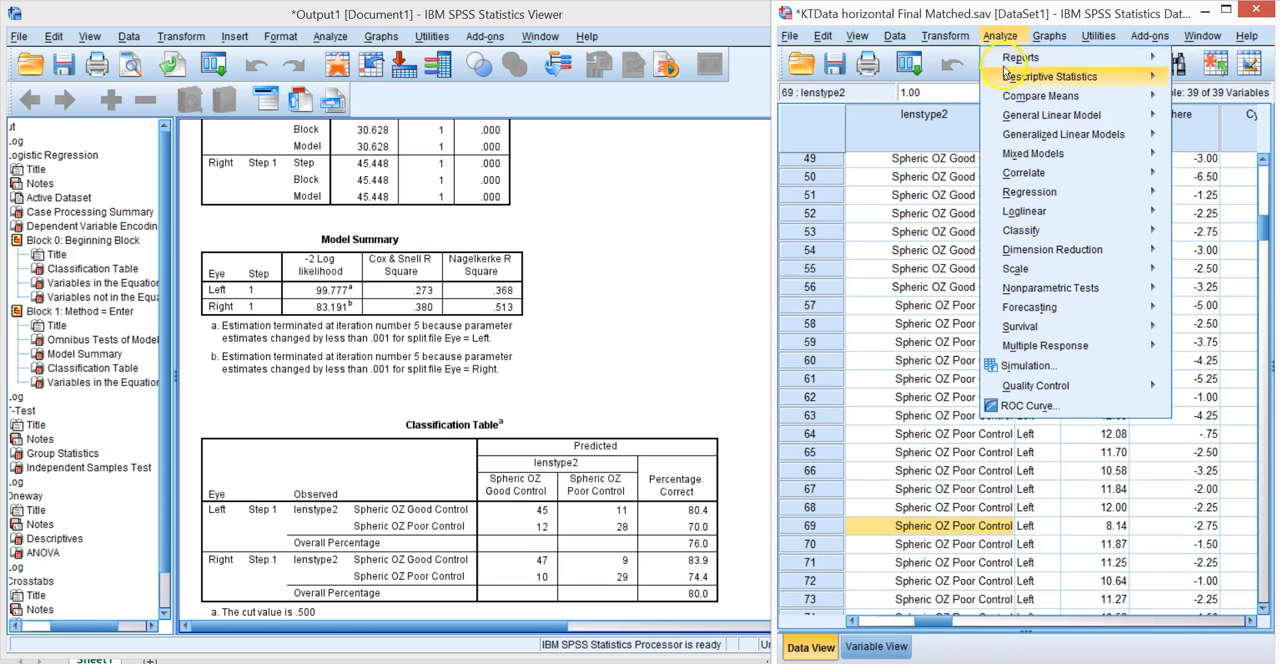
{"action": "mouse_move", "coordinate": [1044, 197]}
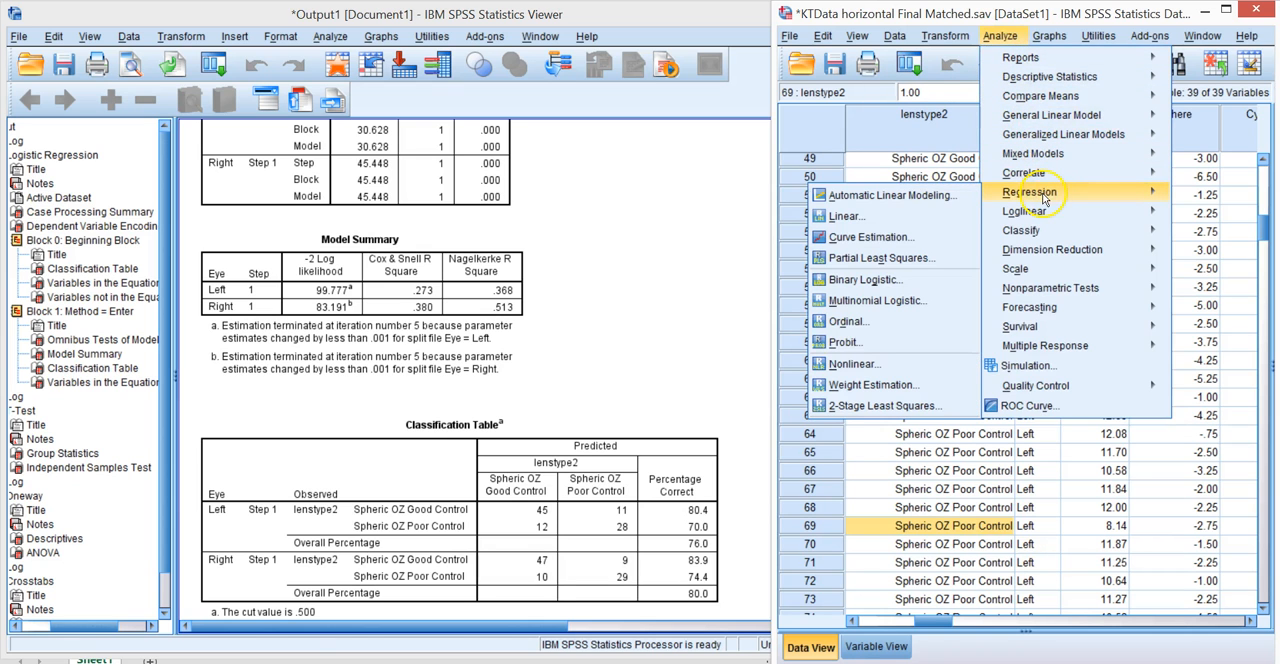
{"action": "left_click", "coordinate": [866, 280]}
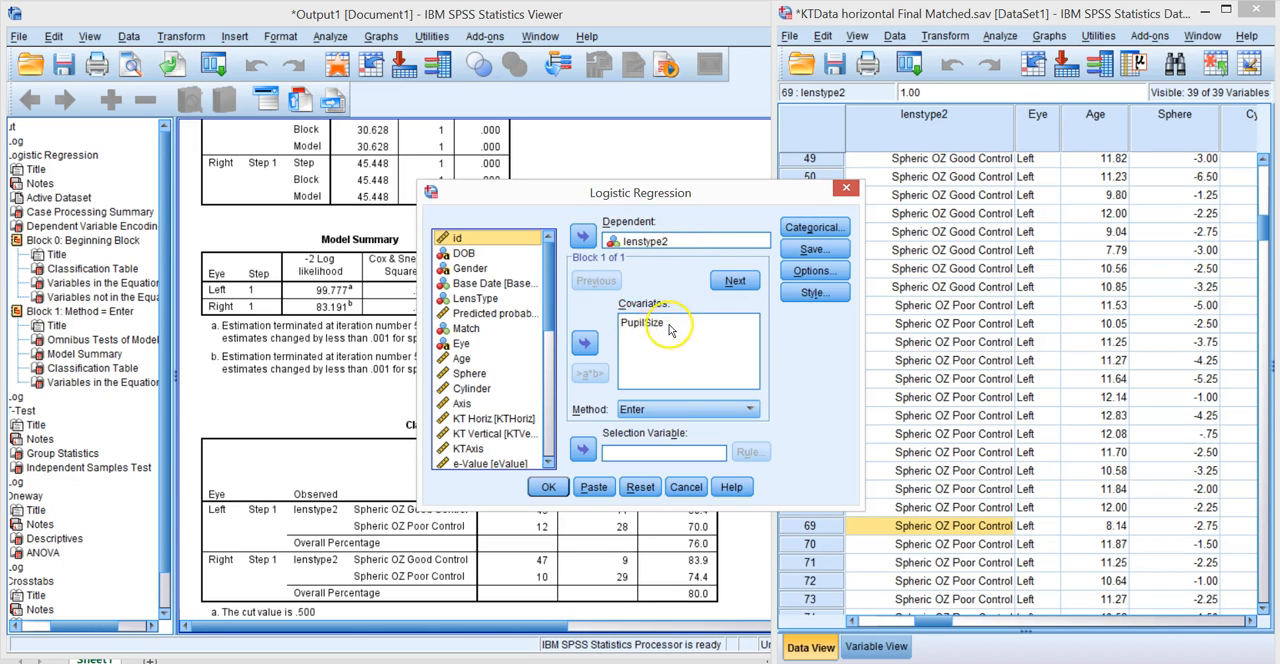
{"action": "left_click", "coordinate": [686, 487]}
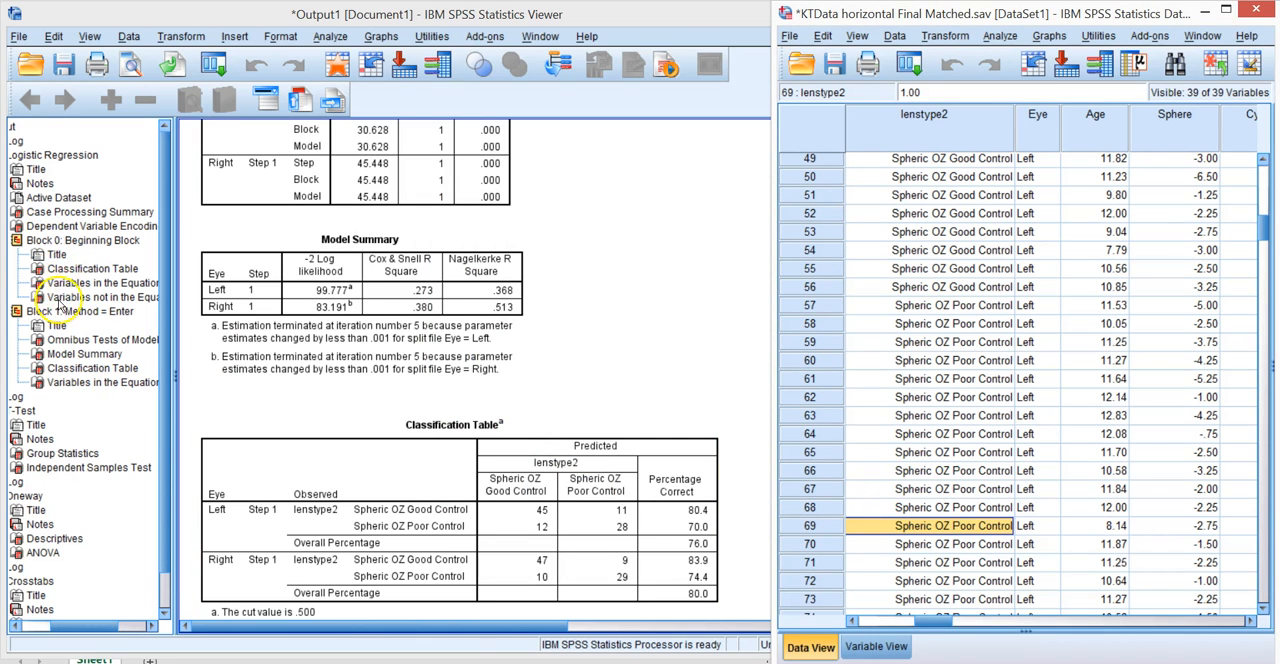
View Block 1's Classification Table and Variables in the Equation, and switch to Excel to select the coefficients table in A1:I7.
{"action": "left_click", "coordinate": [75, 368]}
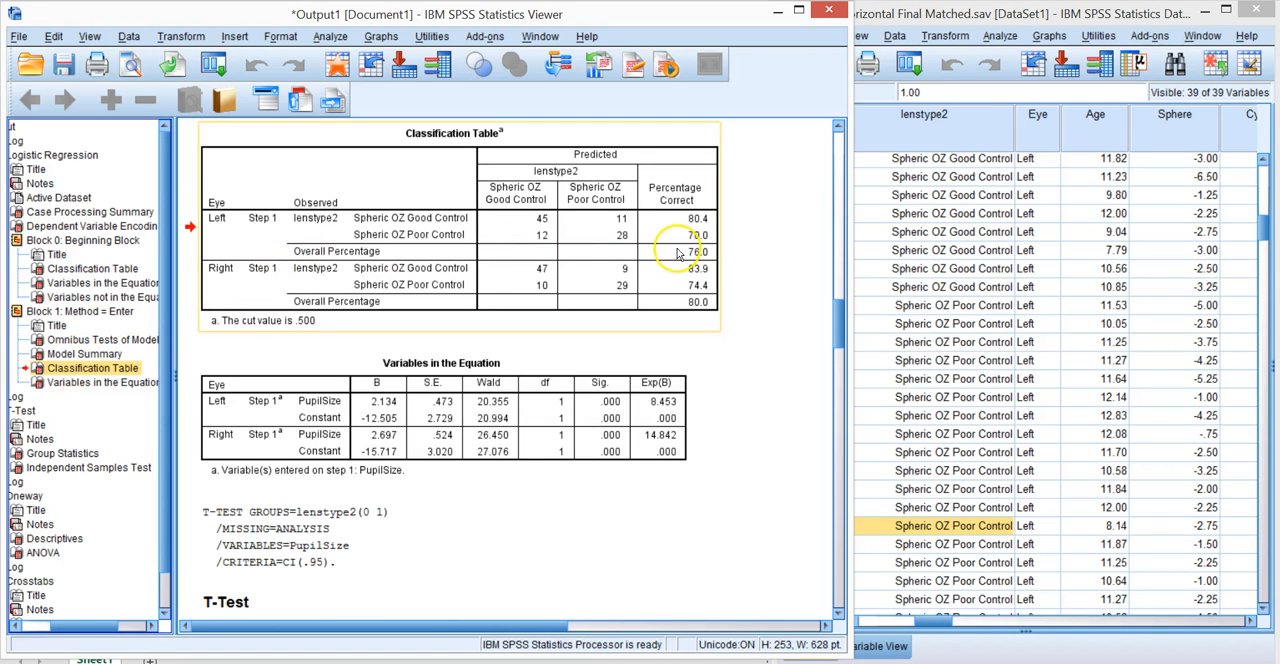
{"action": "left_click", "coordinate": [100, 382]}
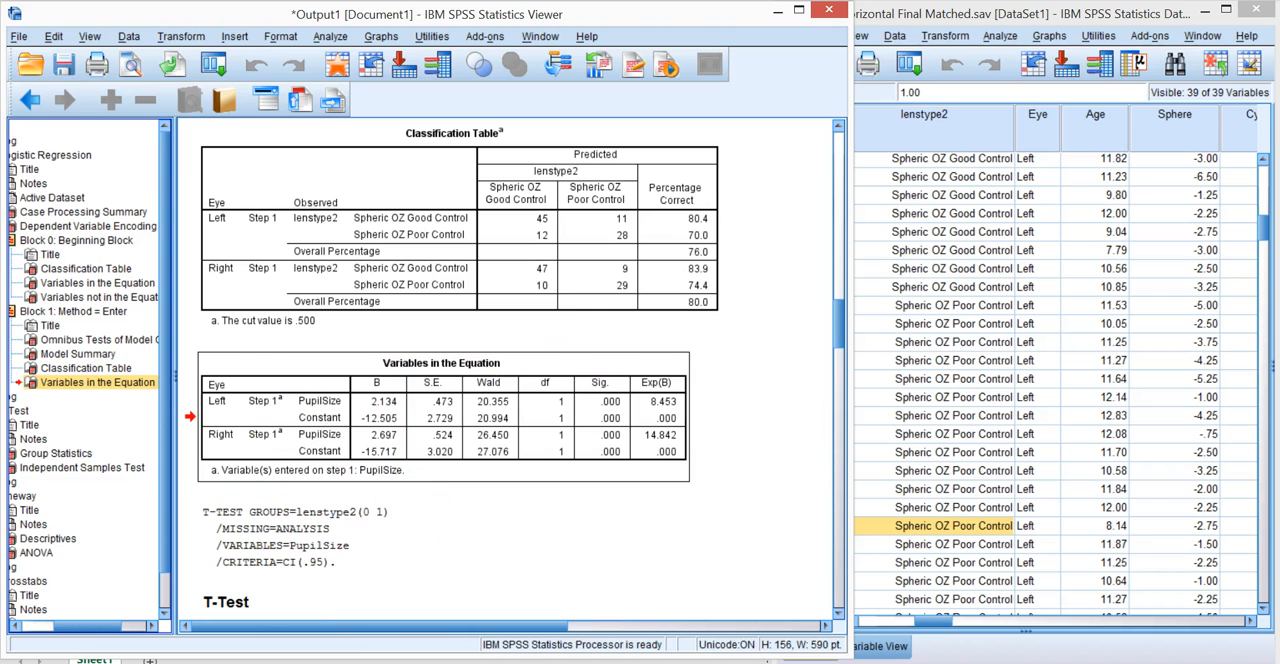
{"action": "key", "text": "alt+Tab"}
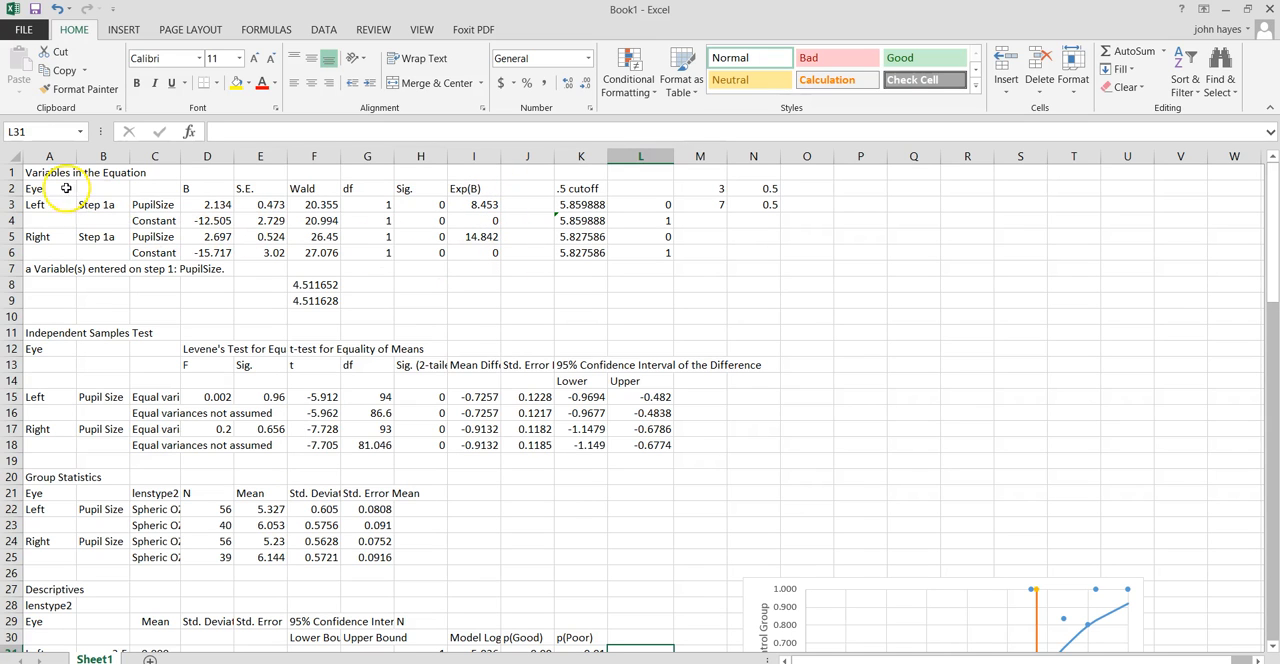
{"action": "left_click_drag", "start_coordinate": [50, 172], "coordinate": [480, 263]}
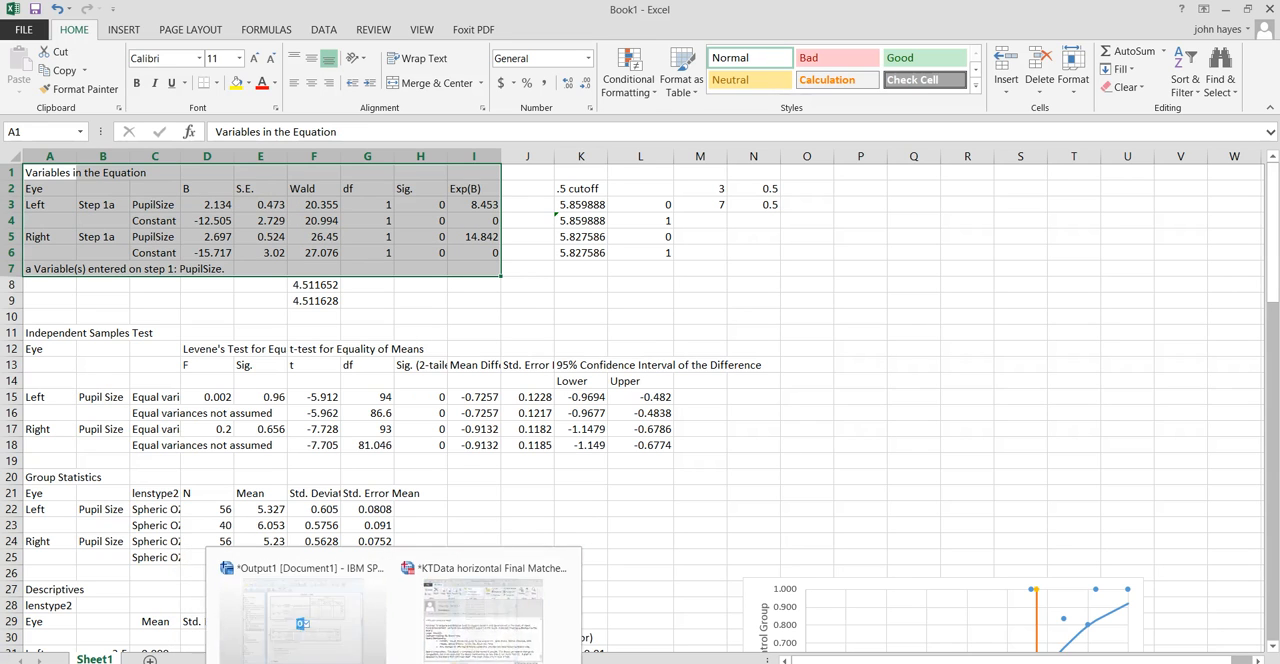
Return to the SPSS output and examine the T-Test's Independent Samples Test and Group Statistics tables.
{"action": "left_click", "coordinate": [324, 653]}
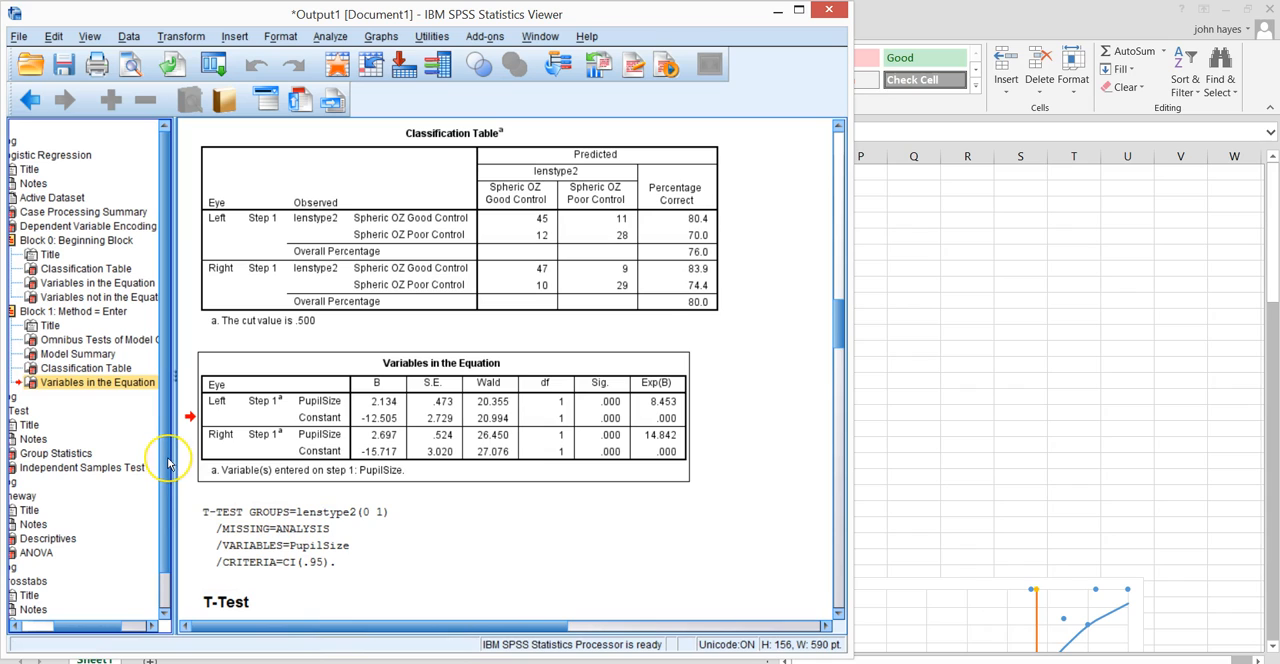
{"action": "scroll", "coordinate": [168, 463], "scroll_direction": "down", "scroll_amount": 1}
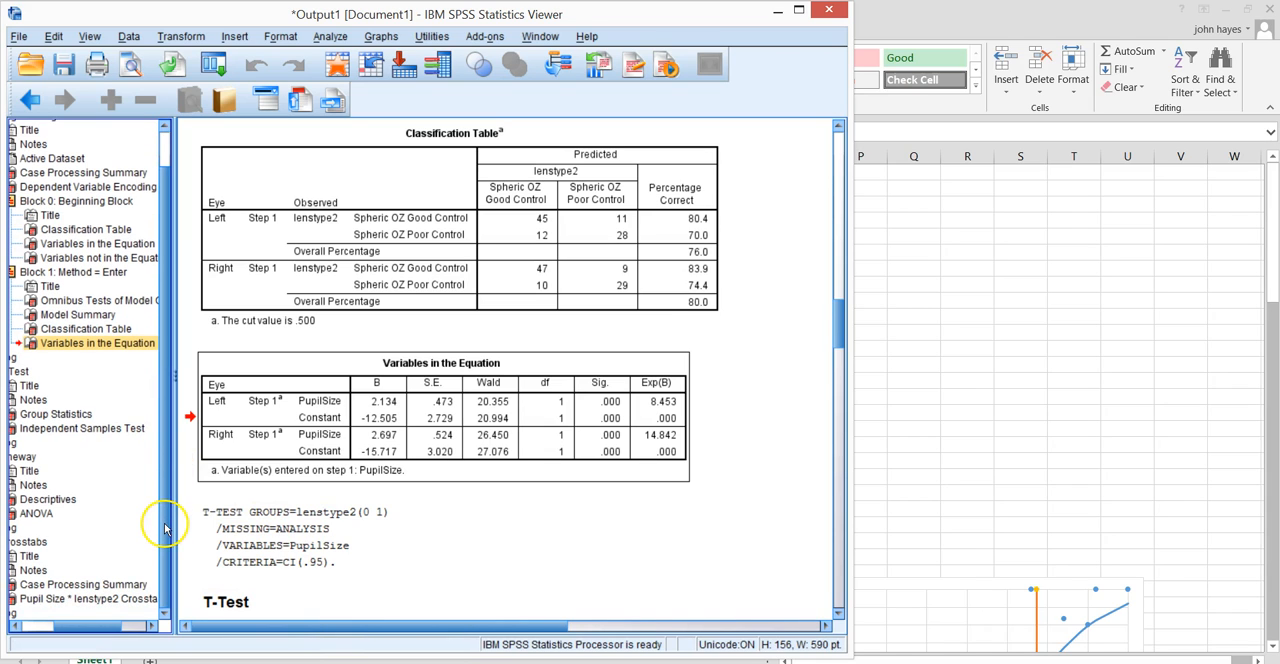
{"action": "left_click", "coordinate": [88, 430]}
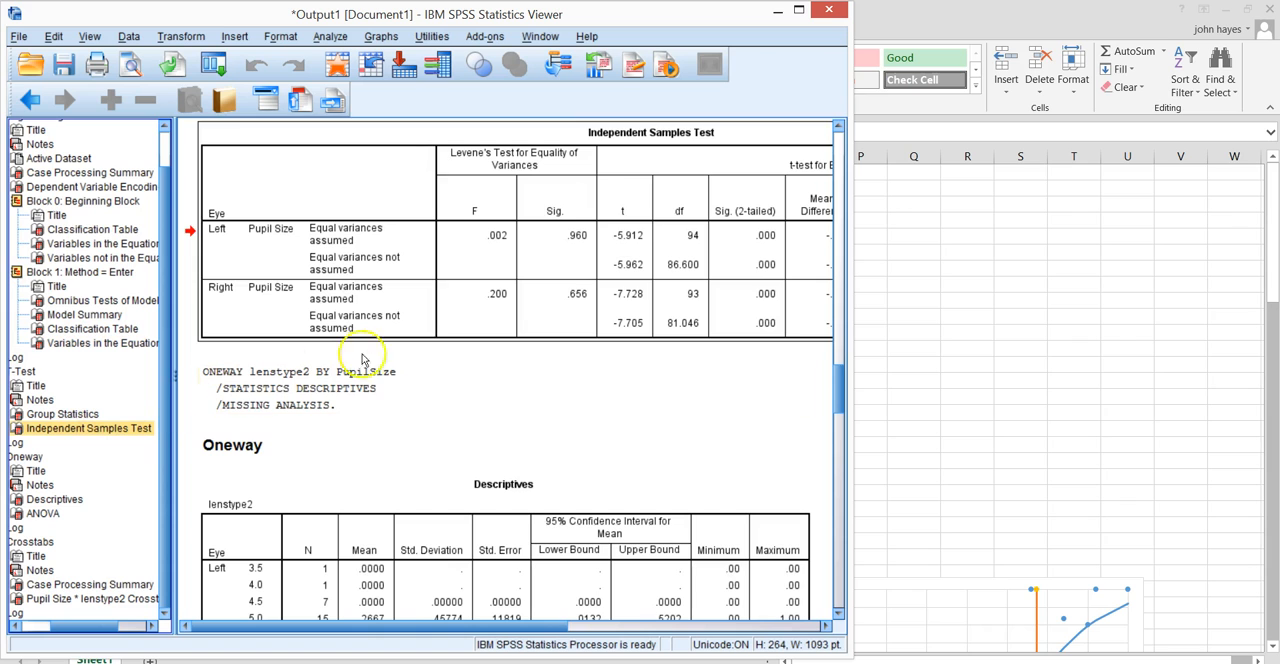
{"action": "left_click", "coordinate": [55, 413]}
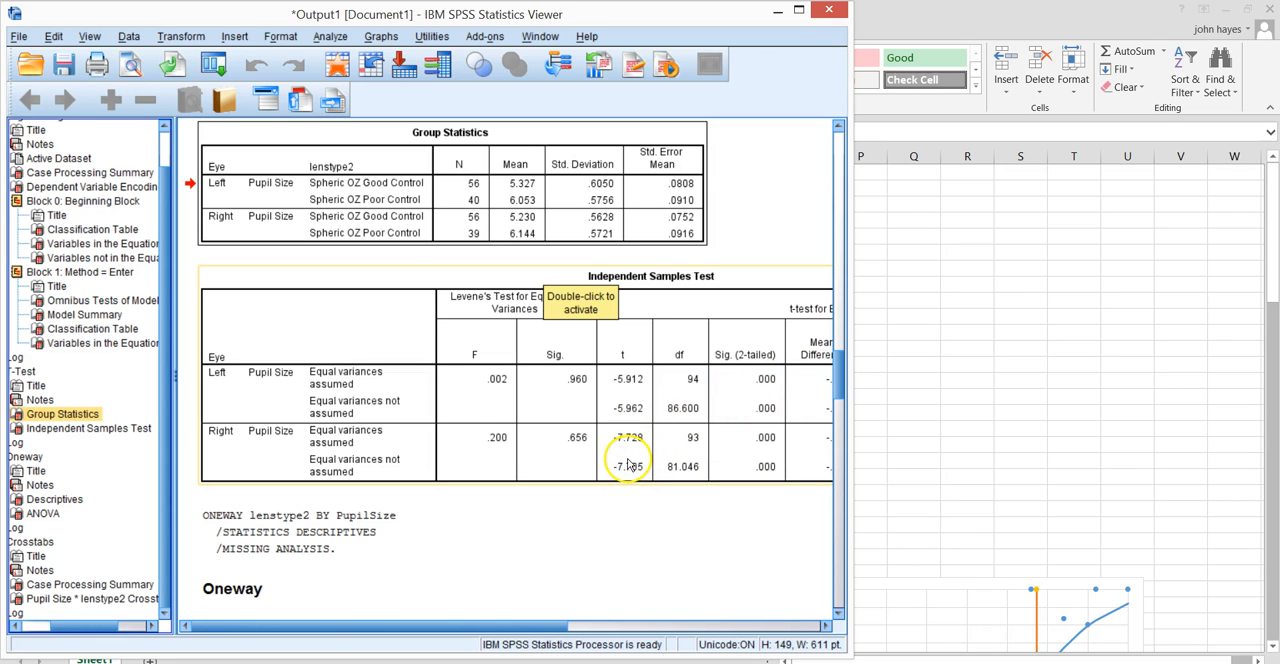
Switch to Excel and examine the Descriptives data and pupil size charts for the left and right eyes.
{"action": "left_click", "coordinate": [946, 369]}
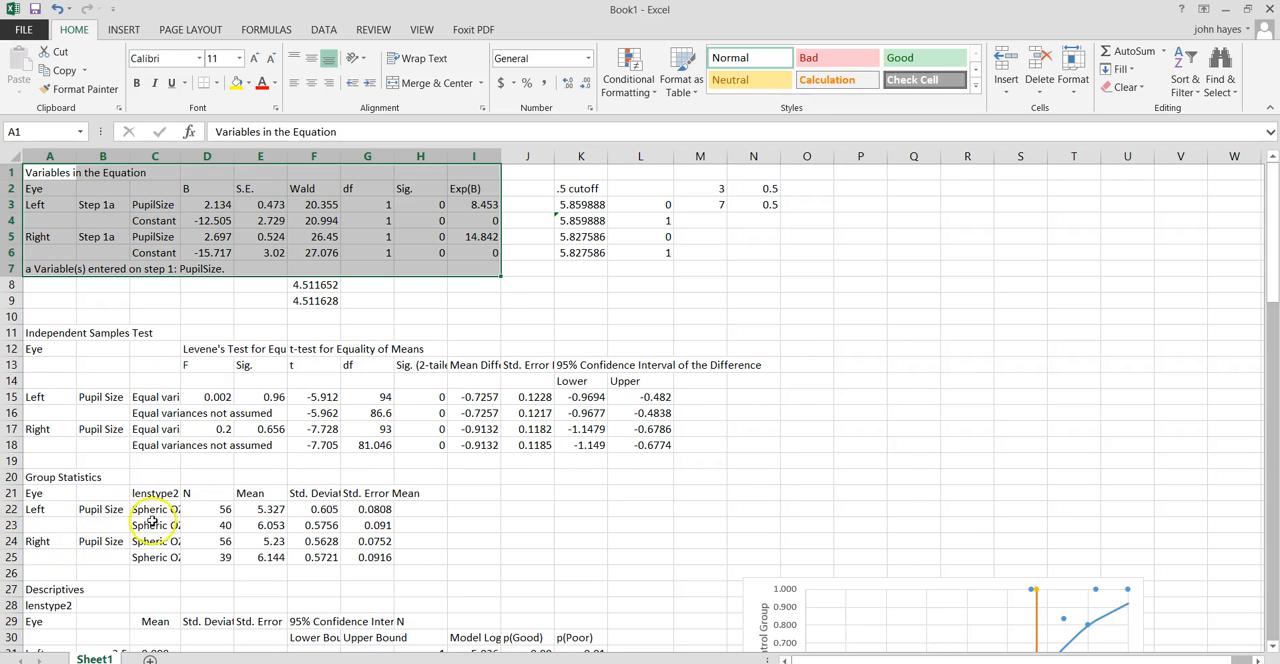
{"action": "left_click_drag", "start_coordinate": [1271, 272], "coordinate": [1272, 298]}
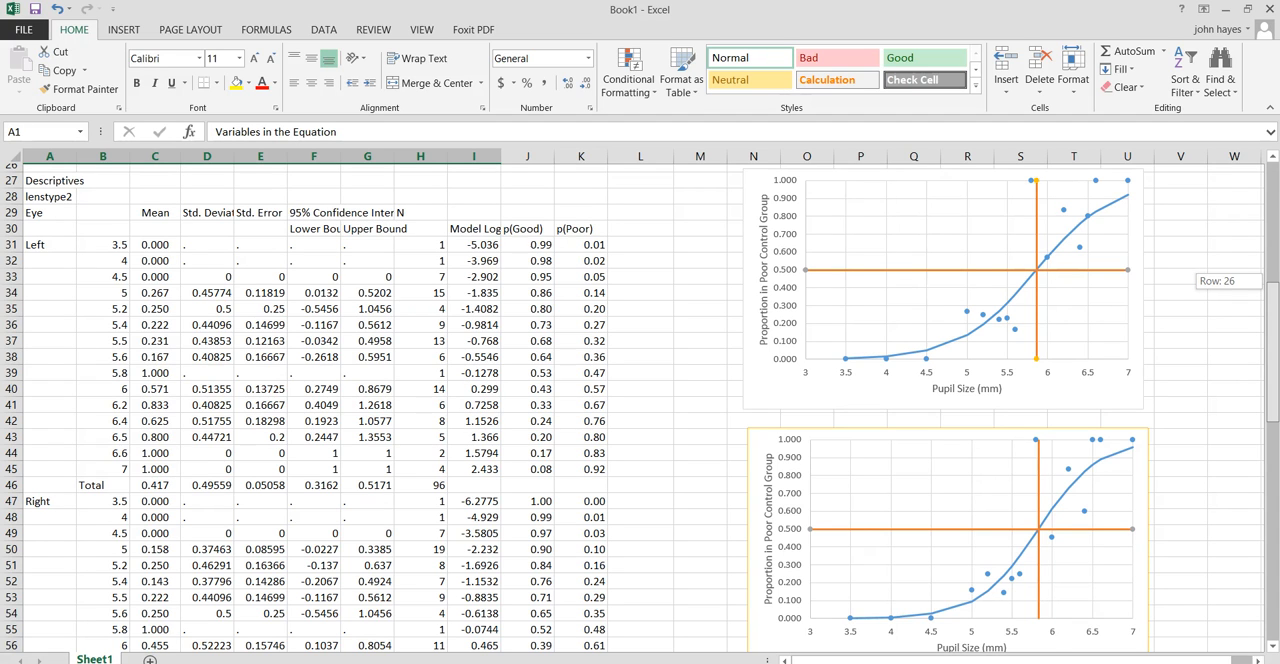
{"action": "left_click_drag", "start_coordinate": [1272, 298], "coordinate": [1272, 297]}
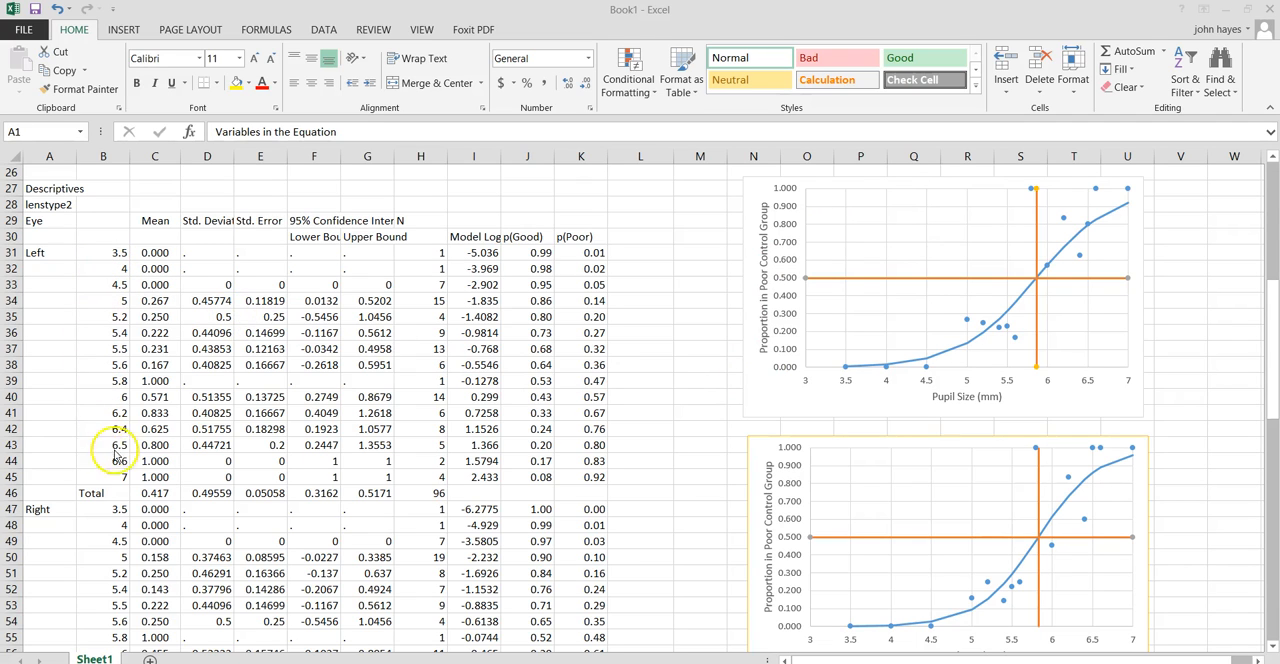
{"action": "left_click", "coordinate": [1271, 300]}
{"action": "left_click_drag", "start_coordinate": [1272, 334], "coordinate": [1272, 410]}
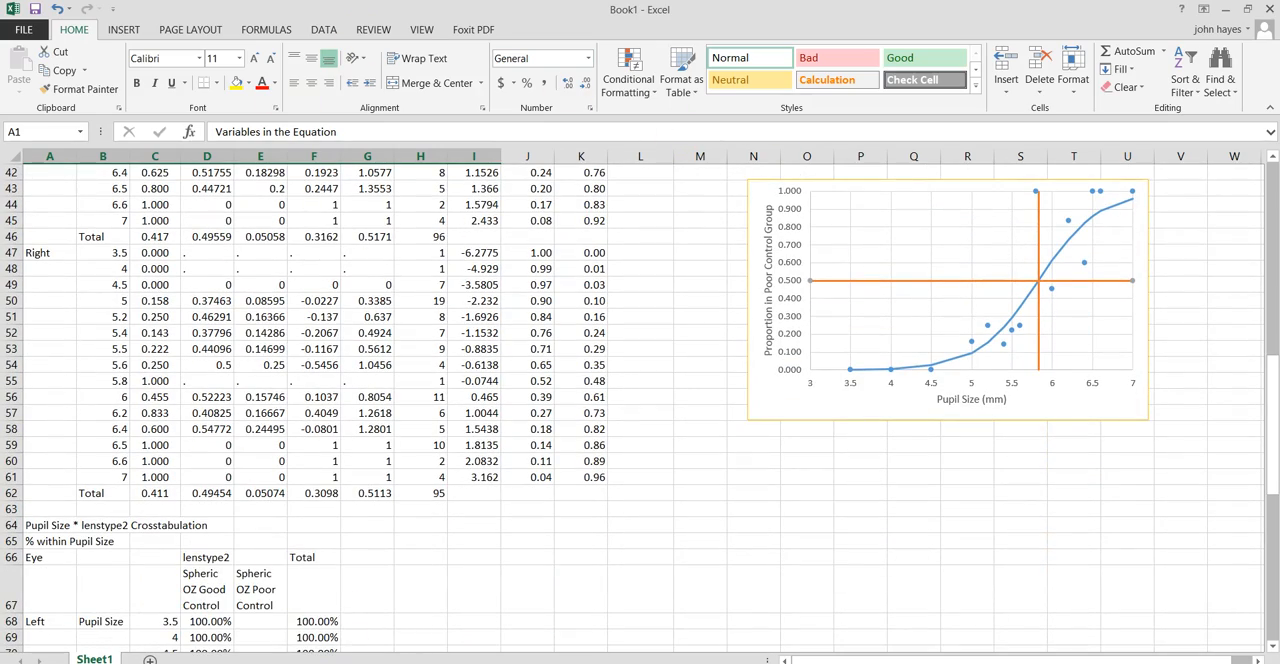
Switch to the SPSS output and open Crosstabs to review the setup with Pupil Size in rows and lenstype2 in columns.
{"action": "left_click", "coordinate": [352, 662]}
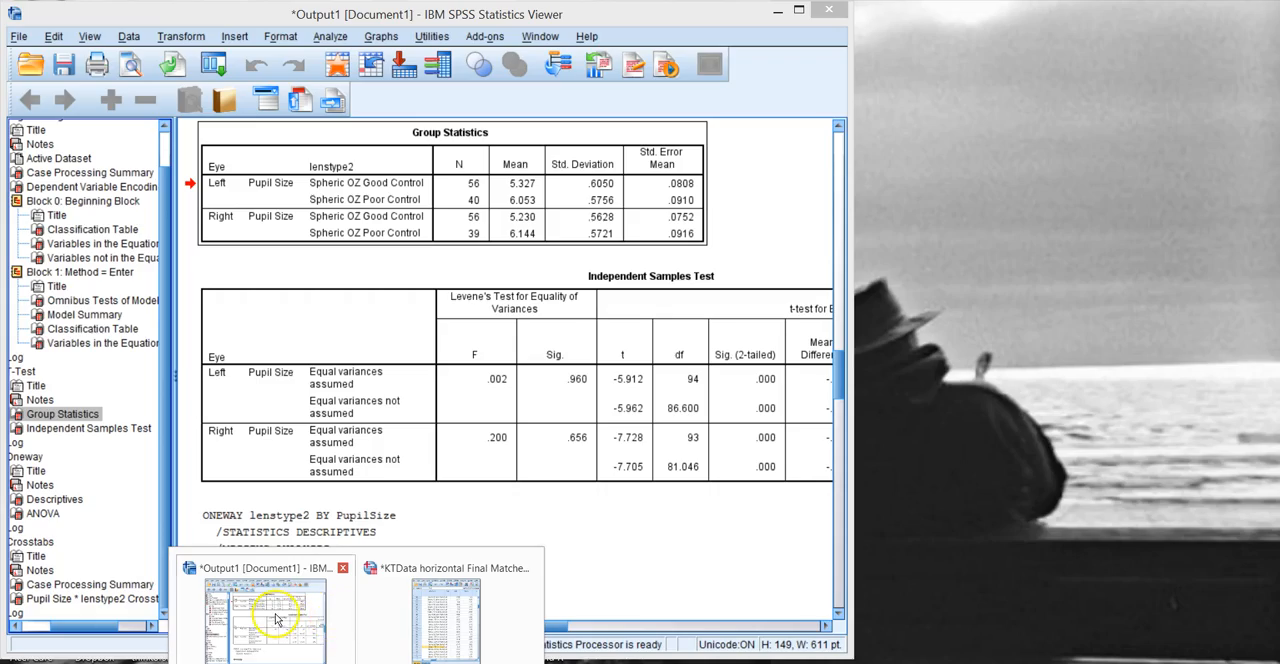
{"action": "left_click", "coordinate": [288, 626]}
{"action": "left_click", "coordinate": [330, 36]}
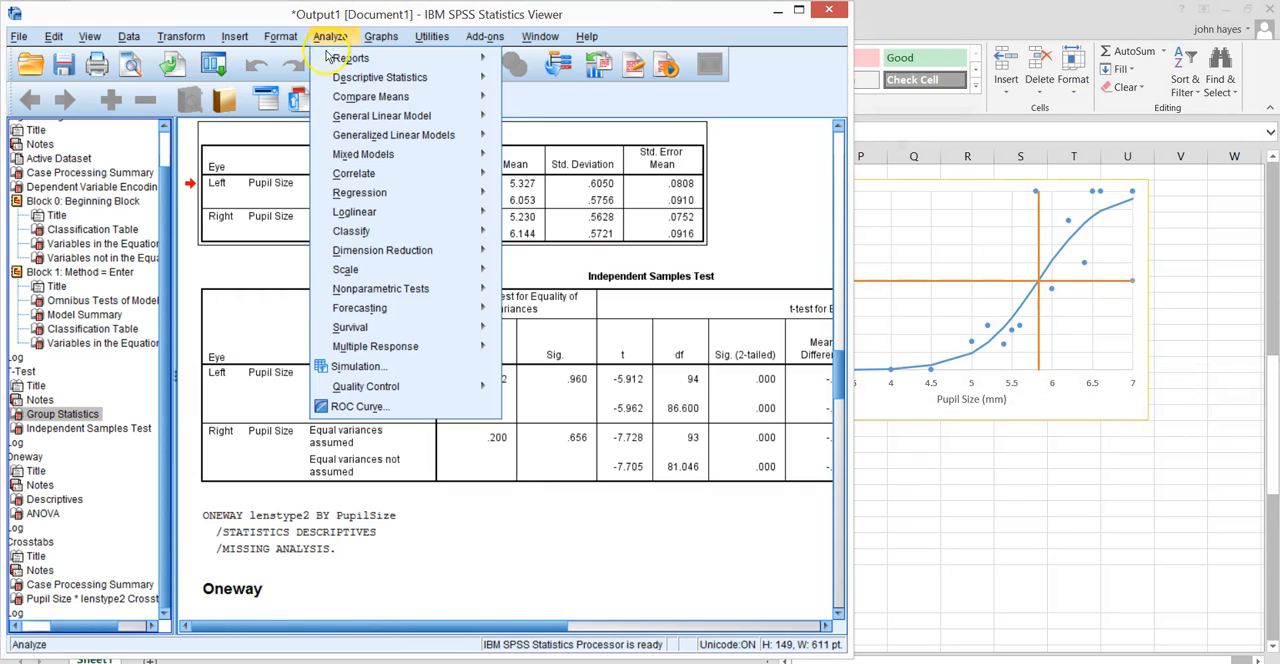
{"action": "mouse_move", "coordinate": [370, 79]}
{"action": "left_click", "coordinate": [547, 143]}
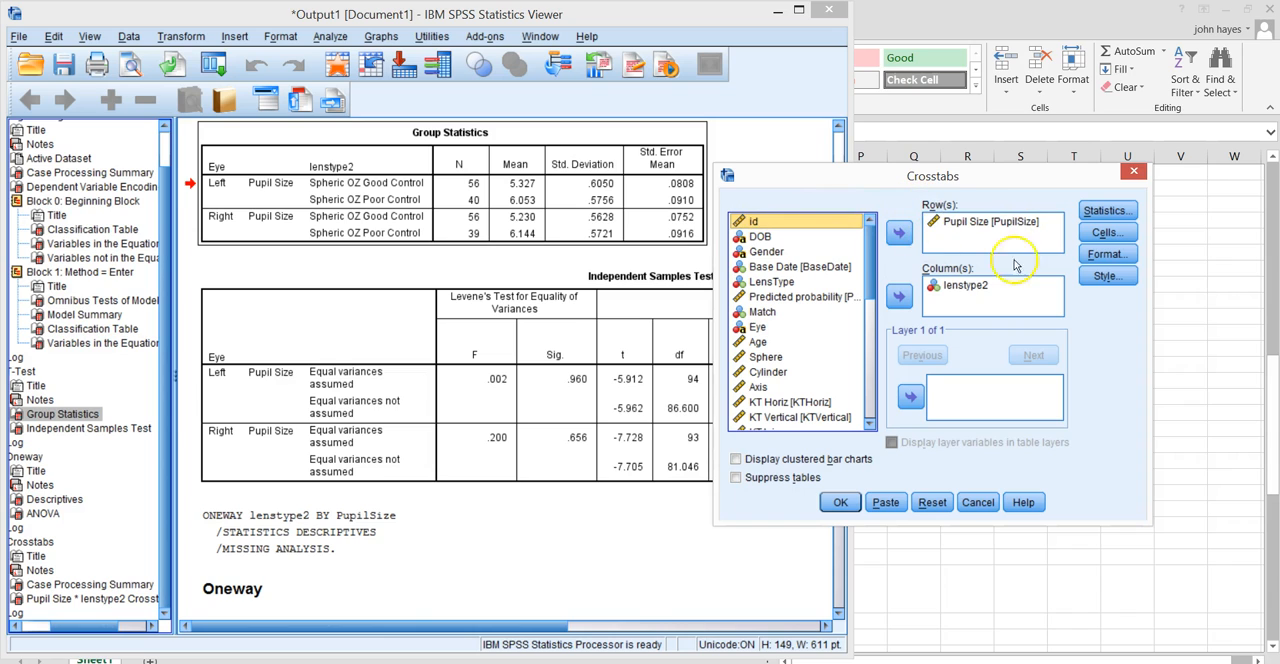
{"action": "left_click", "coordinate": [970, 286]}
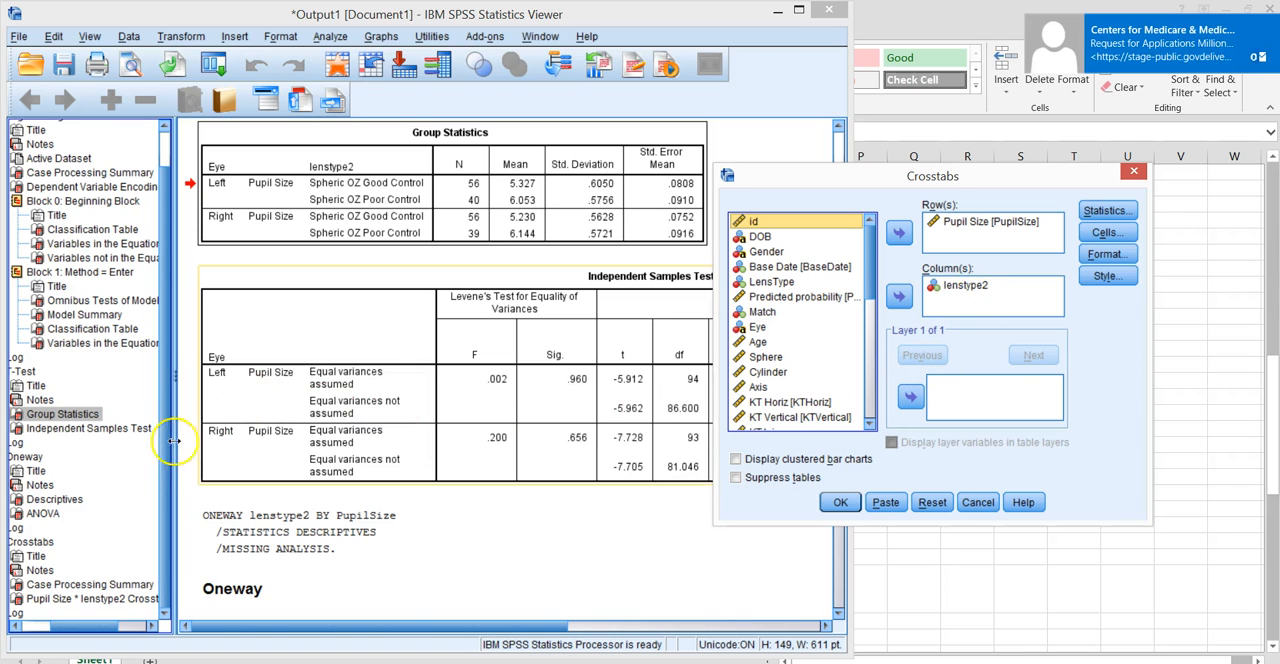
View the Pupil Size * lenstype2 Crosstabulation table in the output and cancel the Crosstabs setup without running it.
{"action": "left_click", "coordinate": [55, 600]}
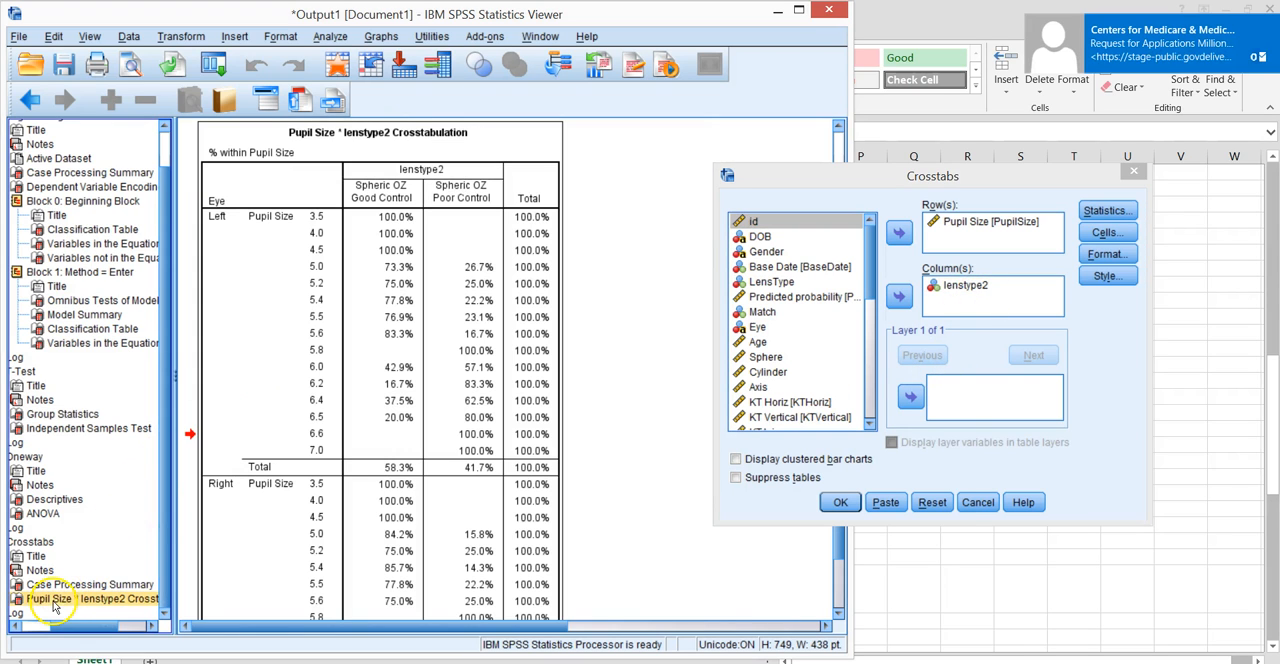
{"action": "left_click", "coordinate": [982, 500]}
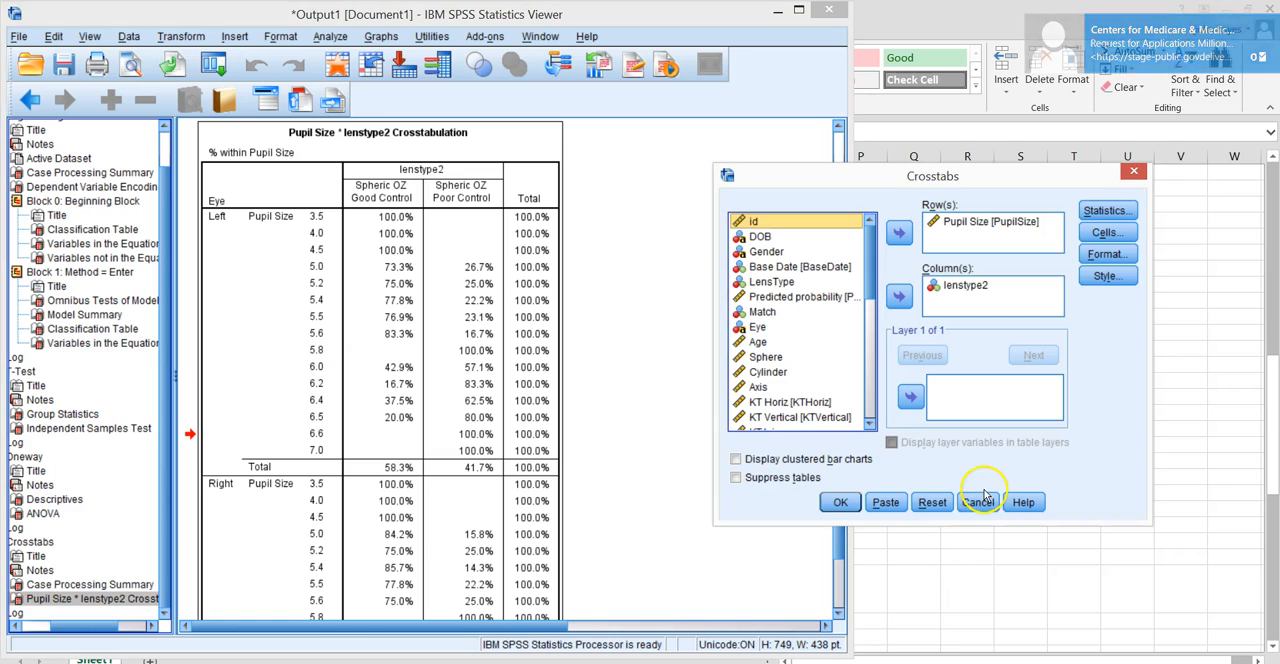
{"action": "left_click", "coordinate": [978, 502]}
{"action": "left_click", "coordinate": [402, 350]}
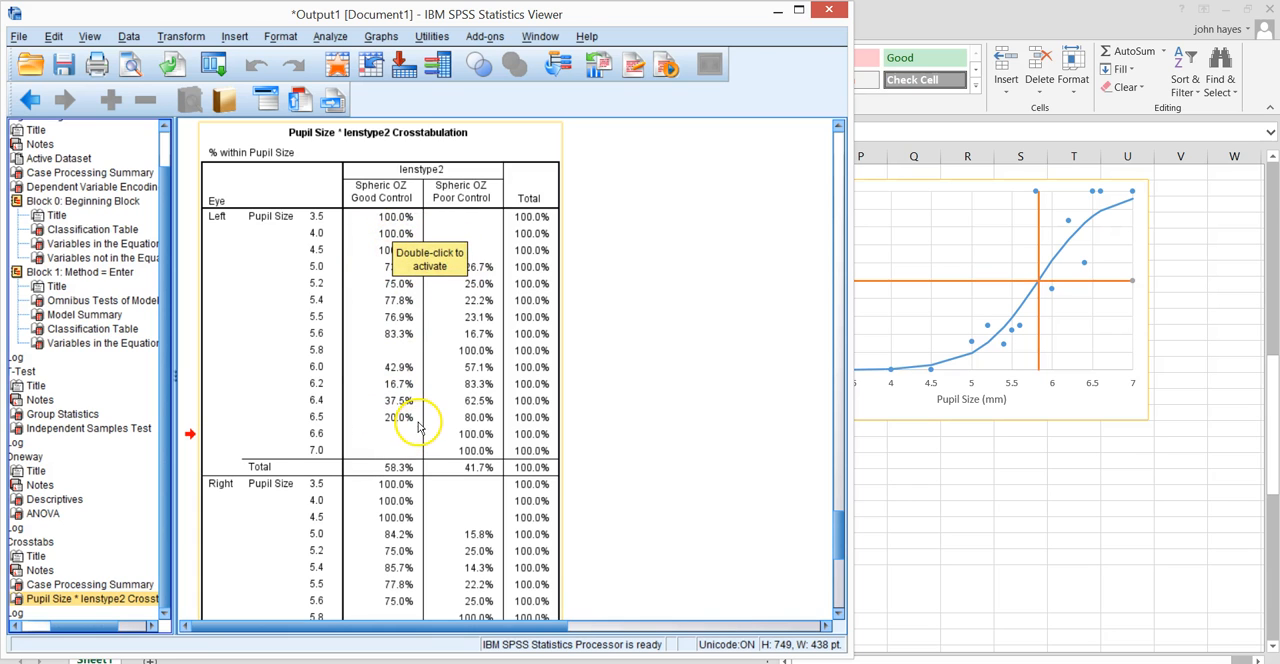
View the Oneway Descriptives output and review the One-Way ANOVA setup with lenstype2 as dependent and Pupil Size as factor.
{"action": "left_click", "coordinate": [35, 458]}
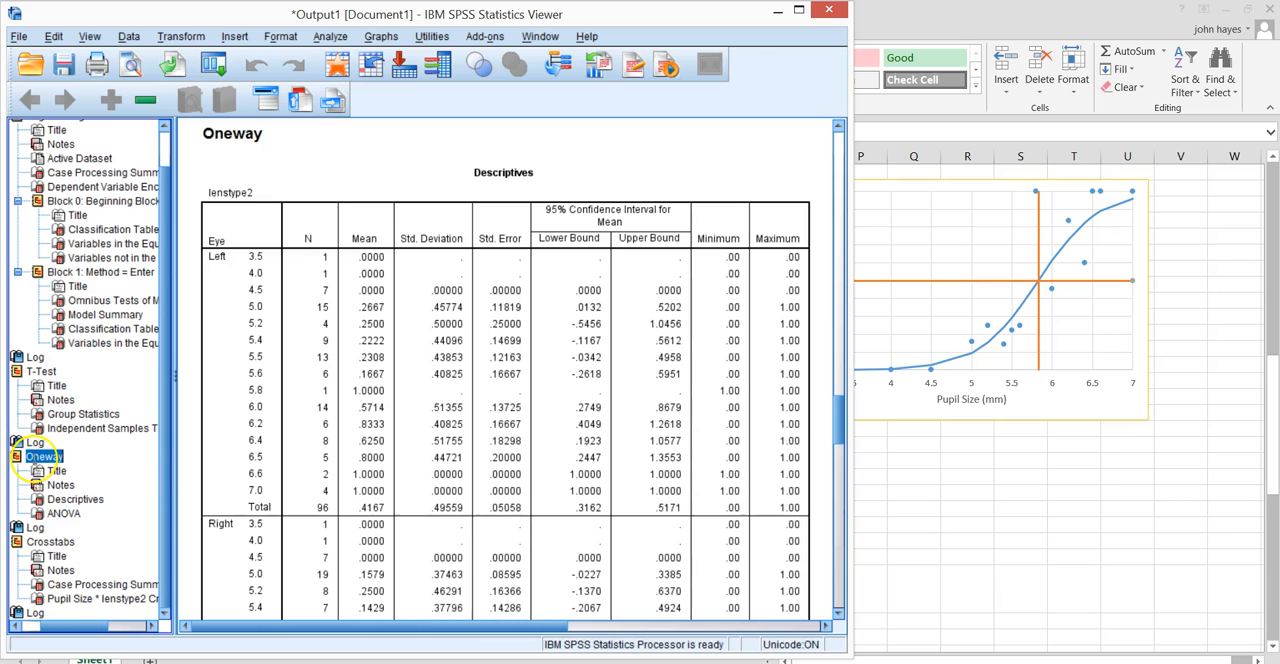
{"action": "left_click", "coordinate": [330, 37]}
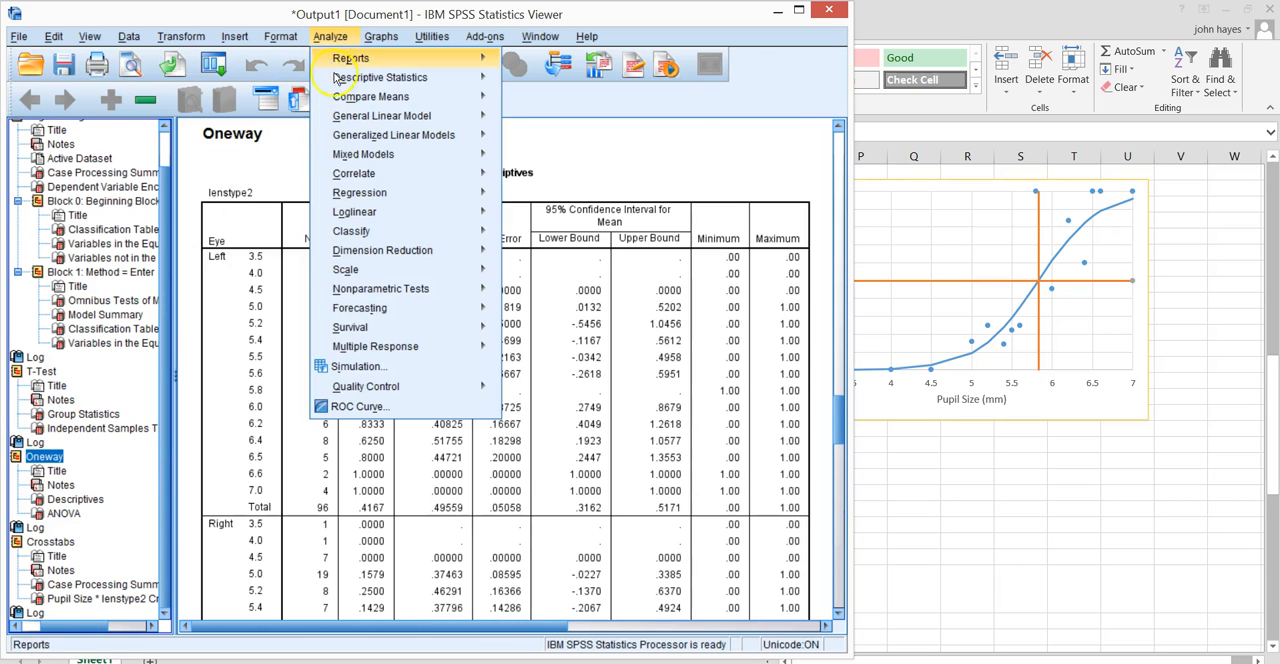
{"action": "mouse_move", "coordinate": [351, 107]}
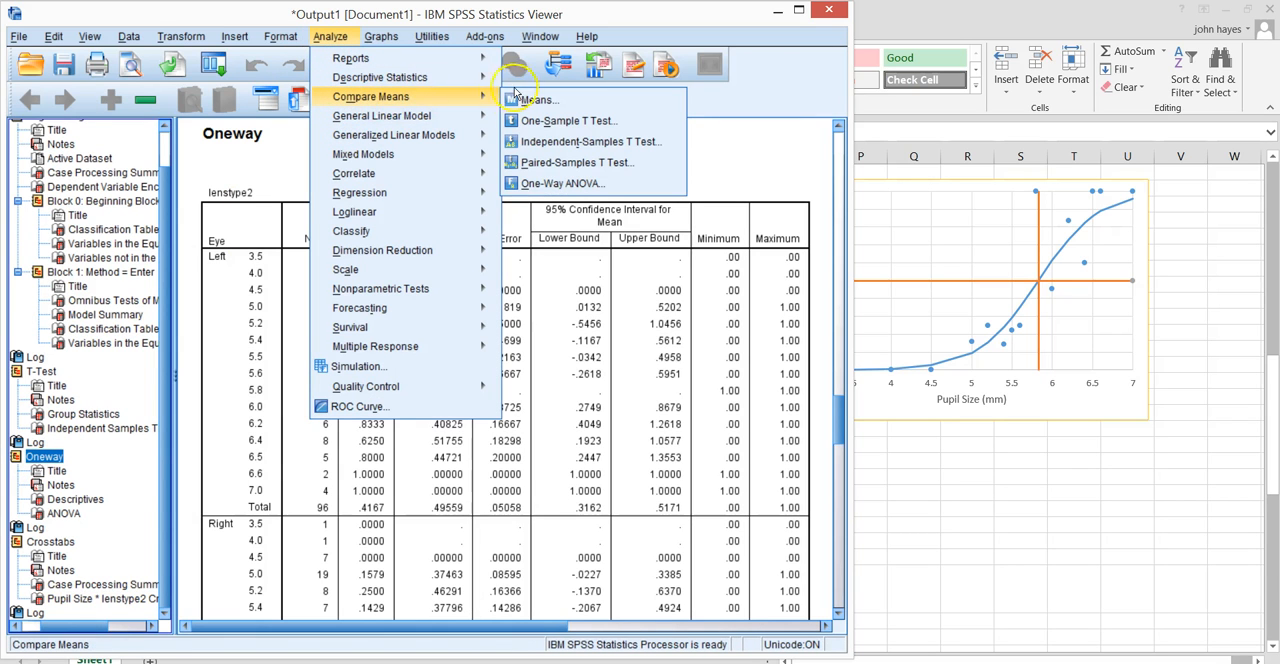
{"action": "left_click", "coordinate": [566, 183]}
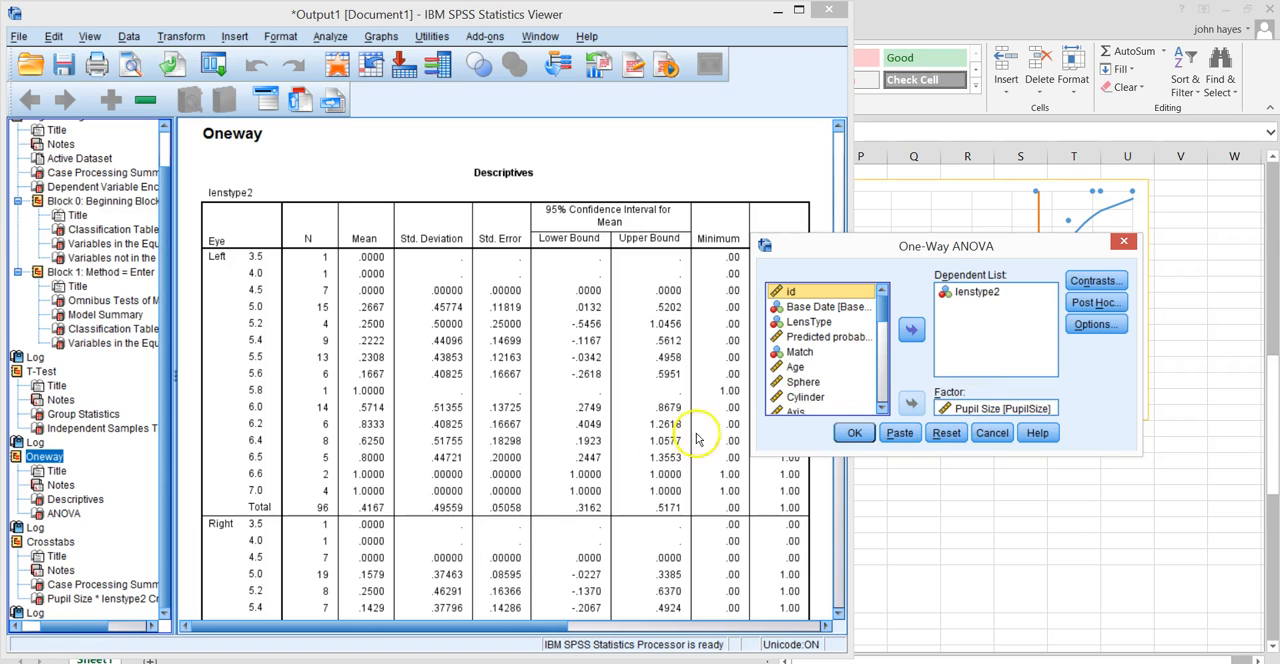
Switch to Excel and select the pasted Descriptives table in A29:H62.
{"action": "left_click", "coordinate": [913, 196]}
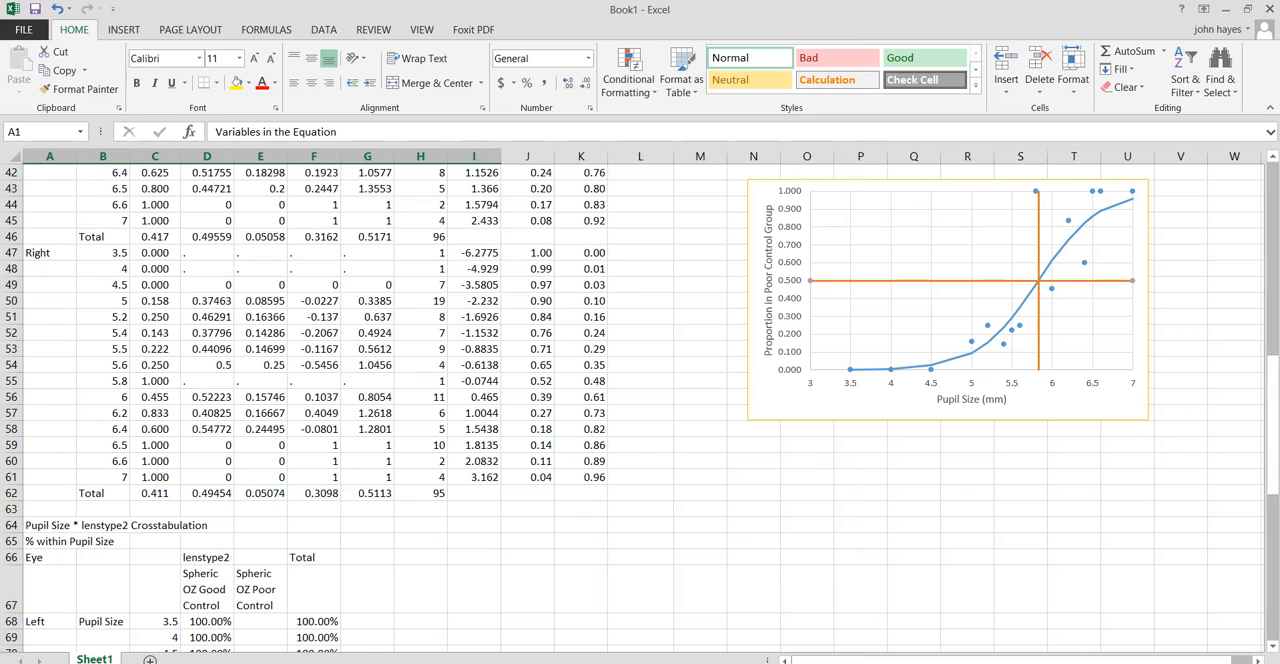
{"action": "left_click_drag", "start_coordinate": [1270, 438], "coordinate": [1089, 427]}
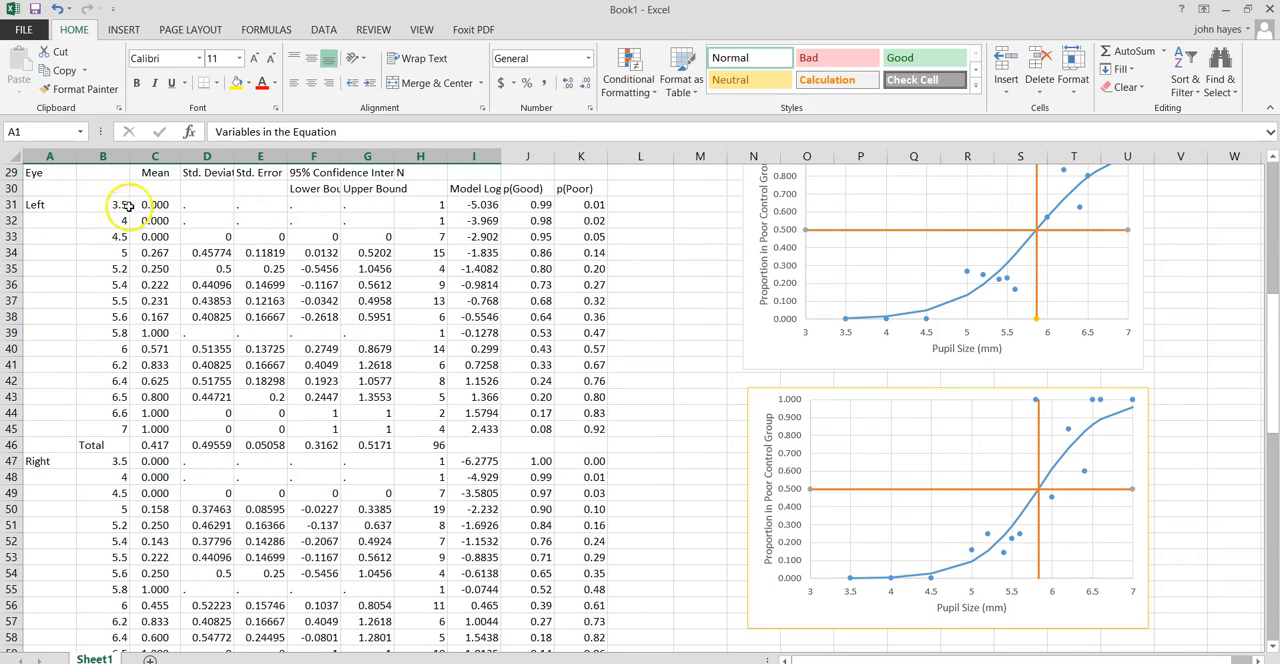
{"action": "left_click", "coordinate": [431, 169]}
{"action": "left_click_drag", "start_coordinate": [428, 171], "coordinate": [25, 645]}
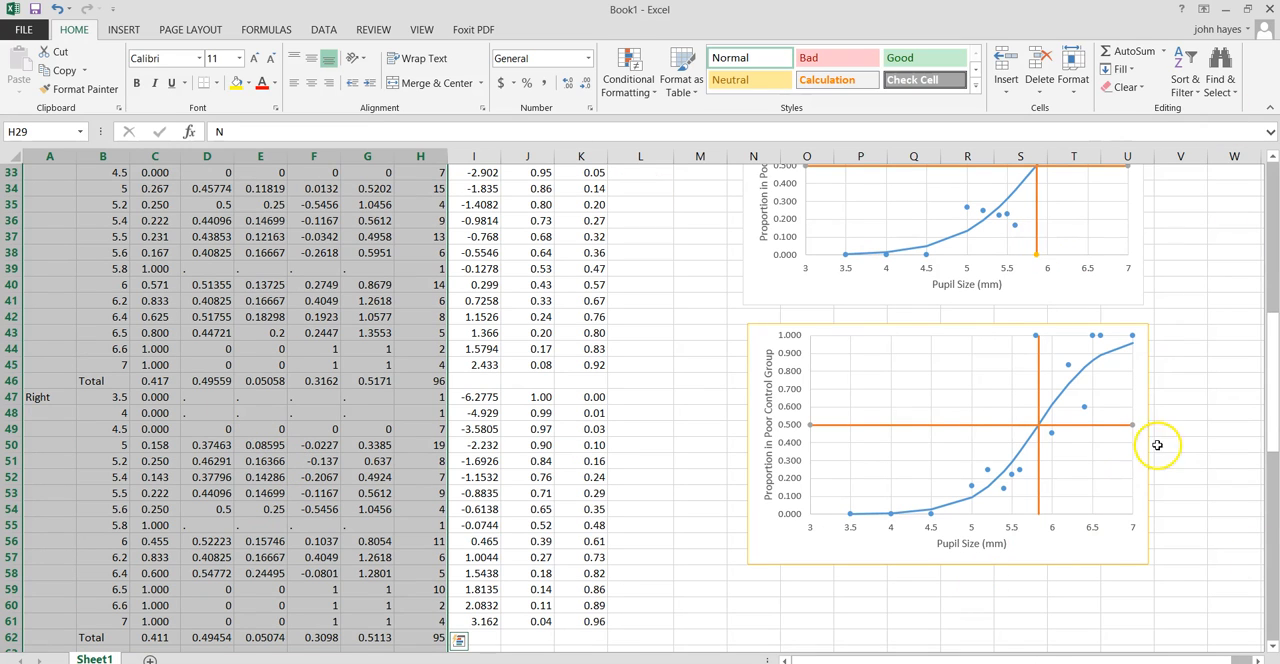
Highlight the Actual Data series in the left-eye pupil size chart to examine its source cells, and deselect the chart.
{"action": "left_click_drag", "start_coordinate": [1257, 366], "coordinate": [1255, 308]}
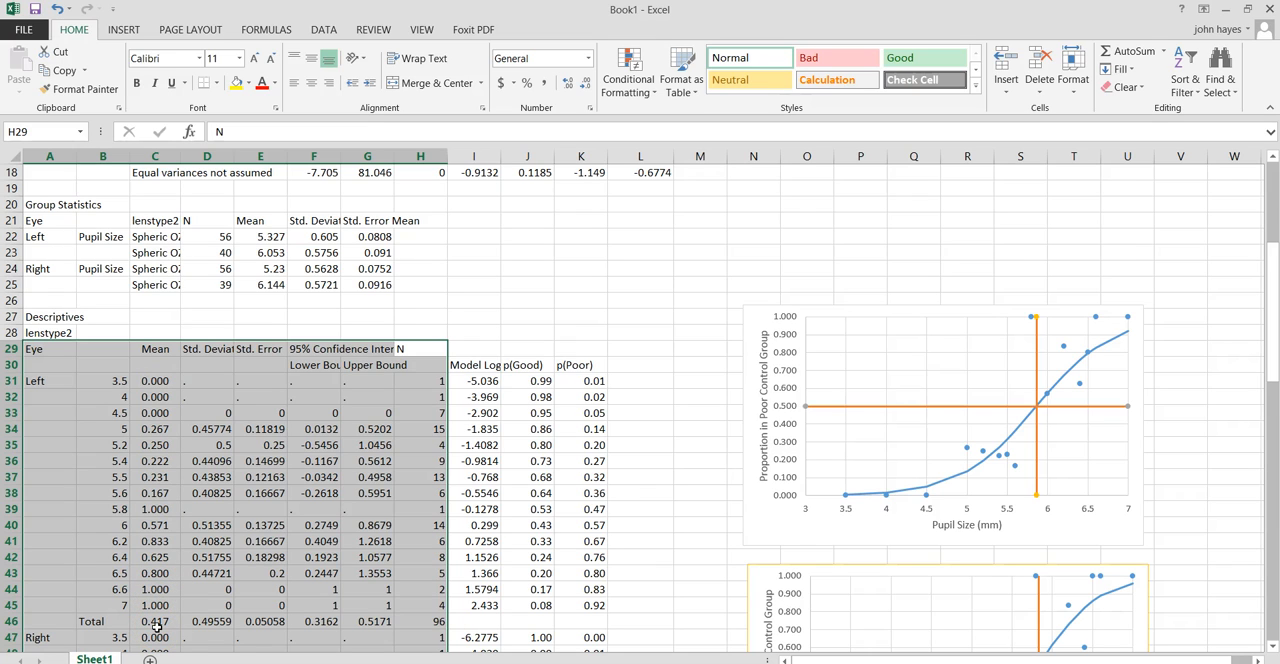
{"action": "left_click", "coordinate": [967, 449]}
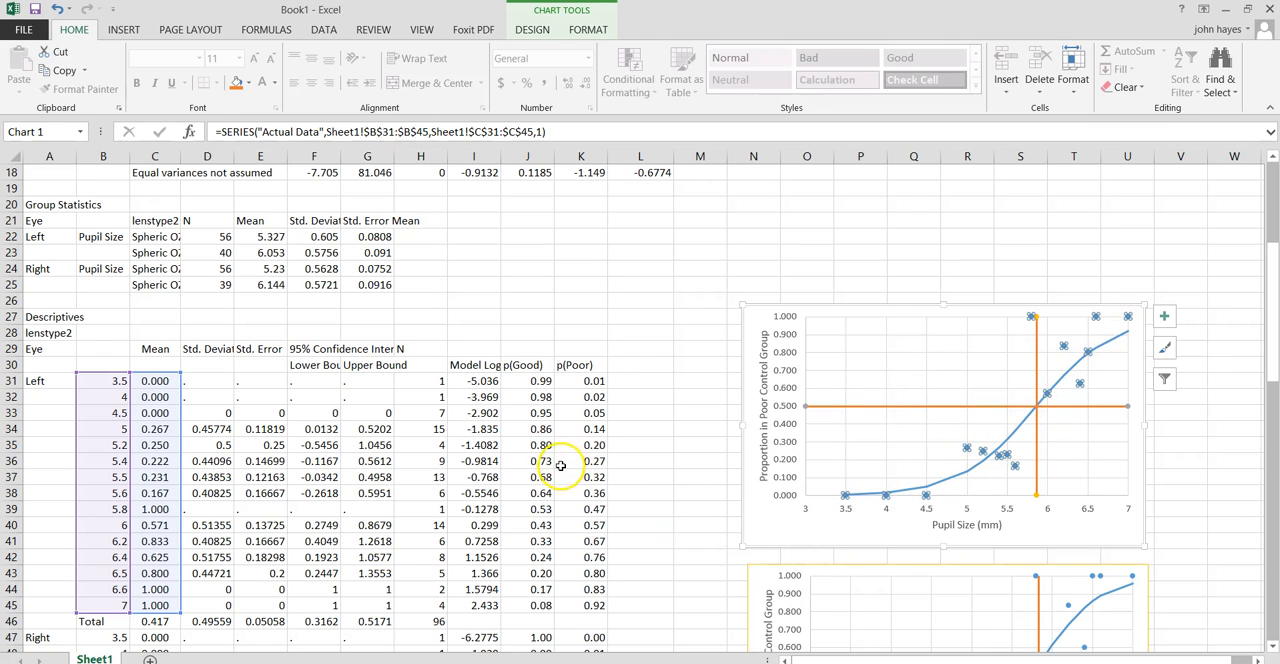
{"action": "left_click", "coordinate": [600, 265]}
Inspect the left eye's Model Log formula in I31 and trace its references to the regression constant, coefficient and pupil size.
{"action": "left_click", "coordinate": [476, 381]}
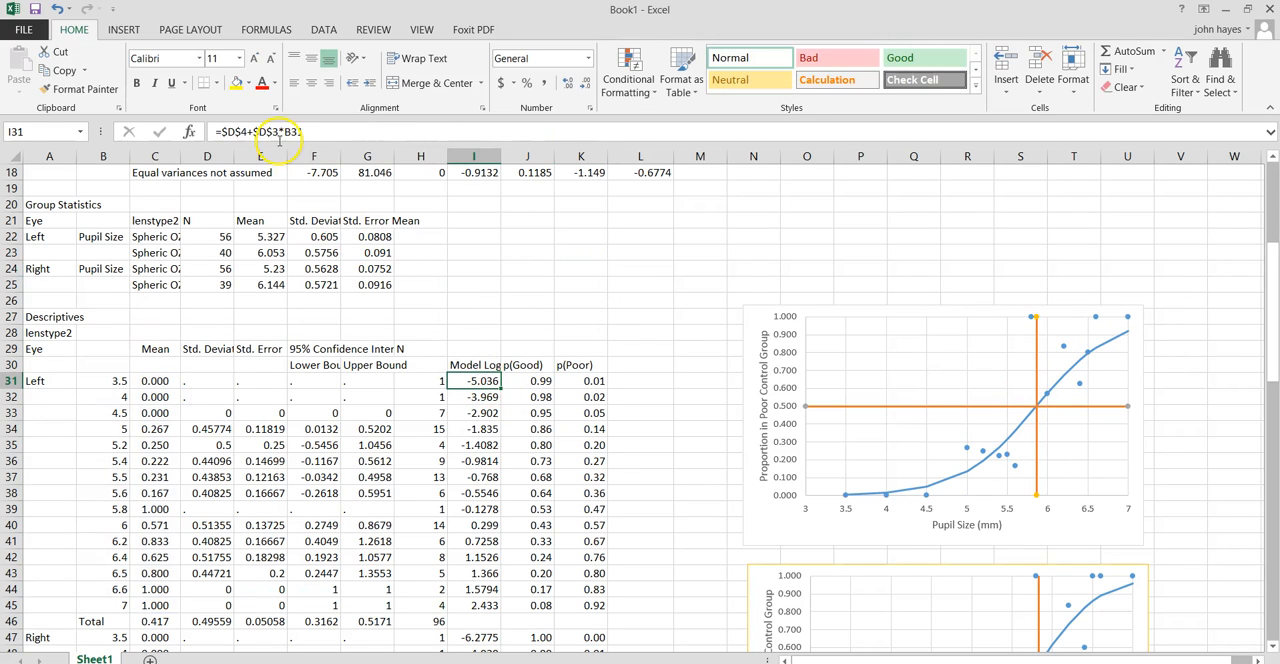
{"action": "key", "text": "F2"}
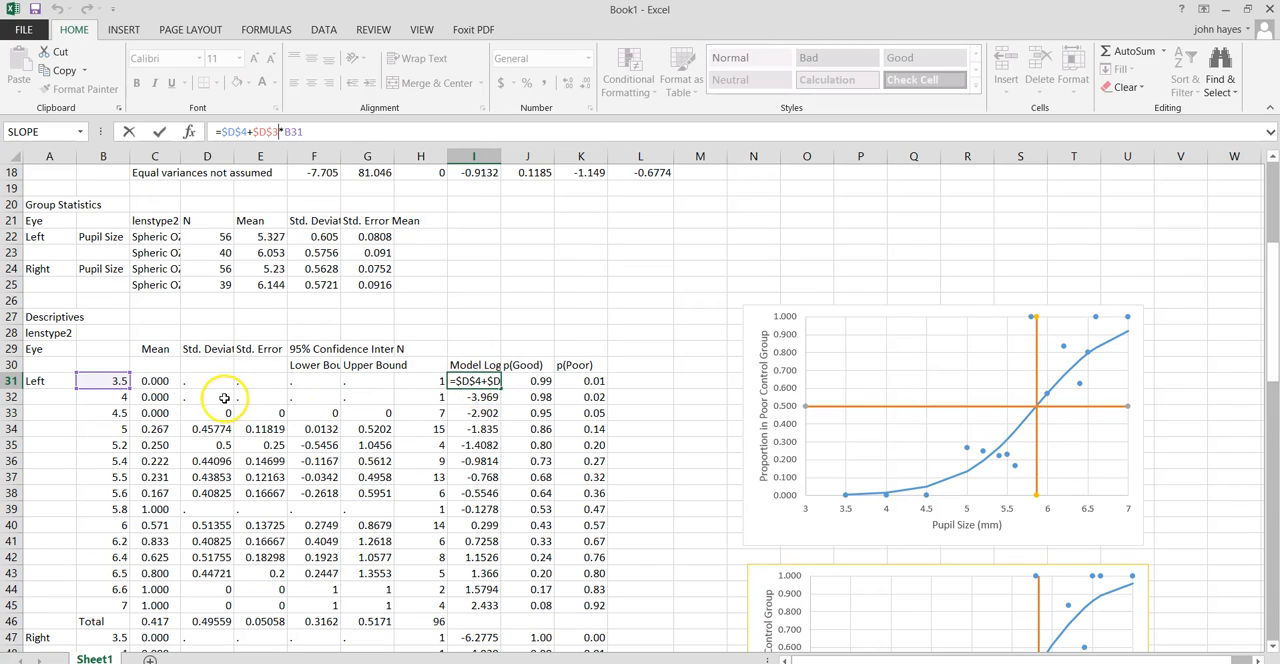
{"action": "key", "text": "Escape"}
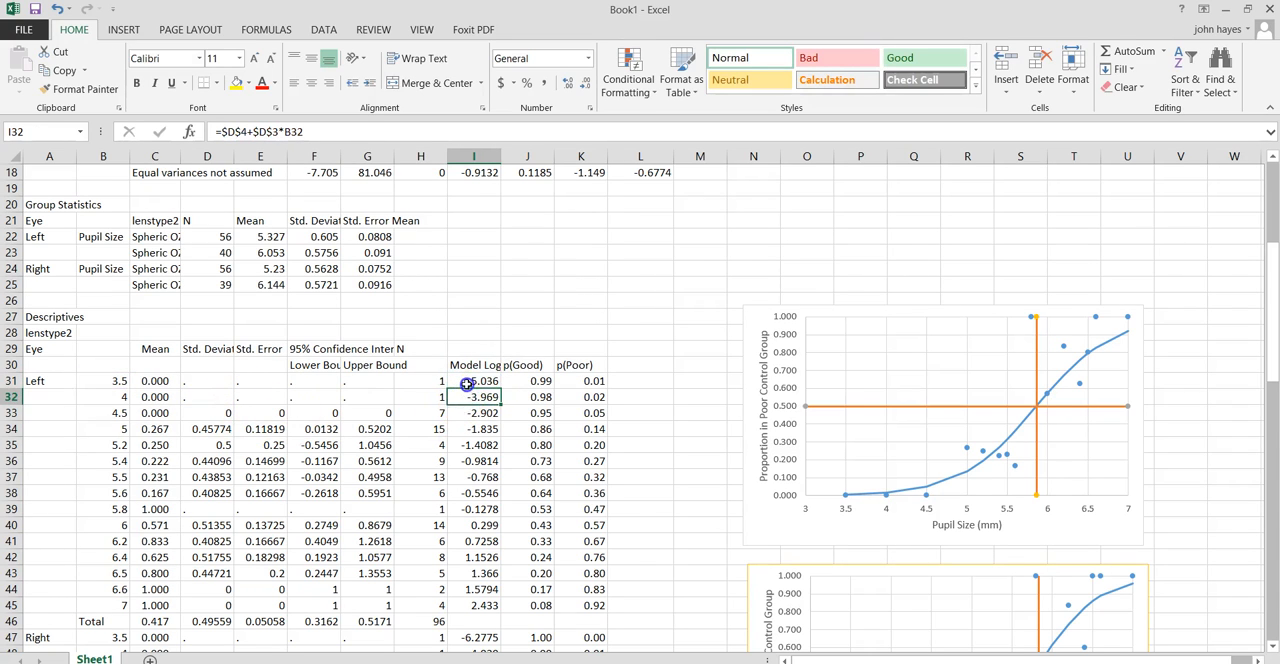
{"action": "left_click_drag", "start_coordinate": [1268, 345], "coordinate": [1252, 297]}
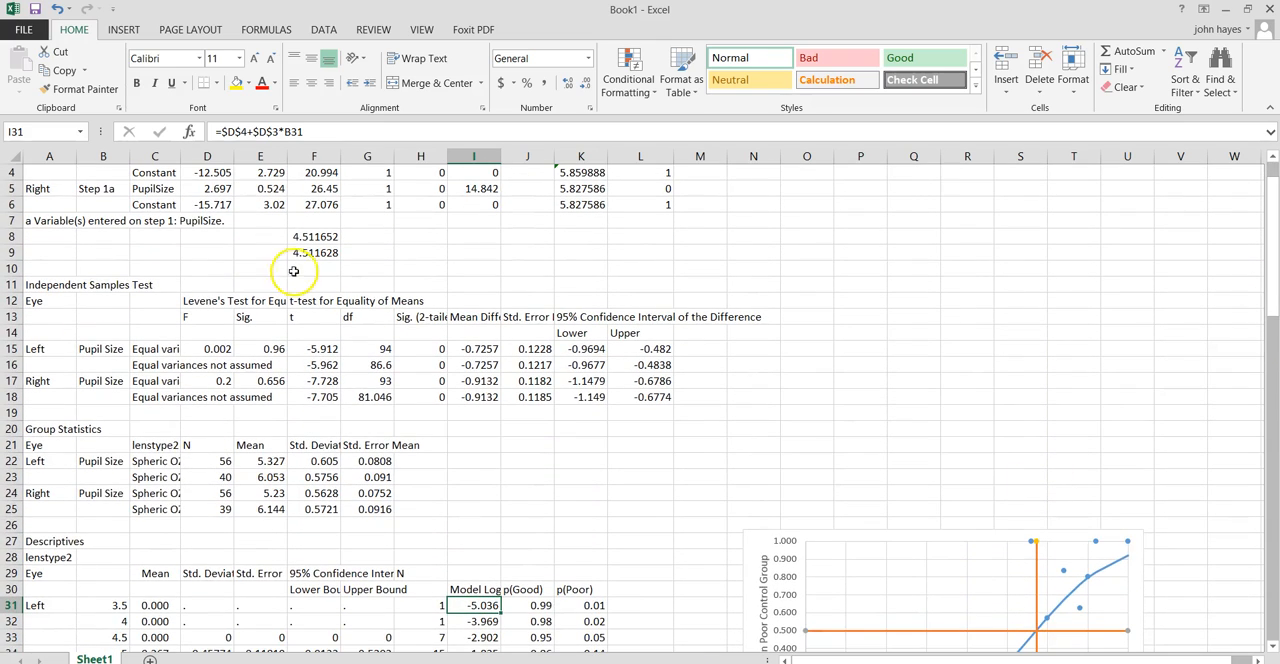
{"action": "left_click", "coordinate": [265, 131]}
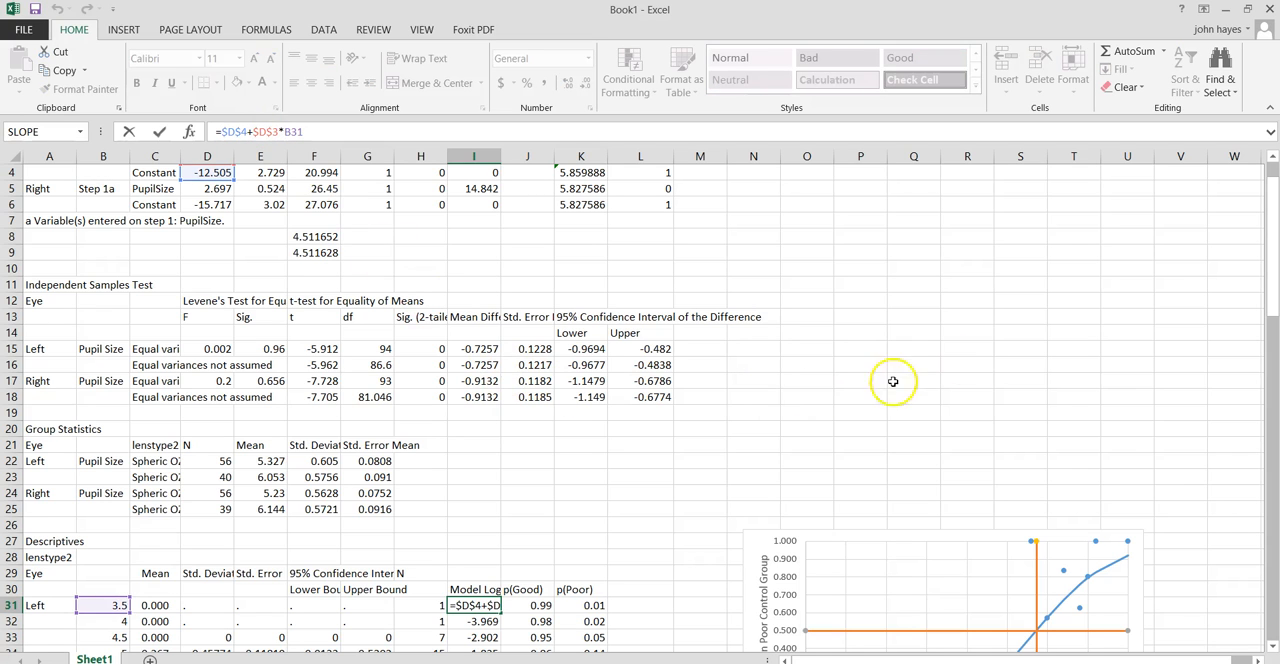
{"action": "left_click", "coordinate": [1273, 157]}
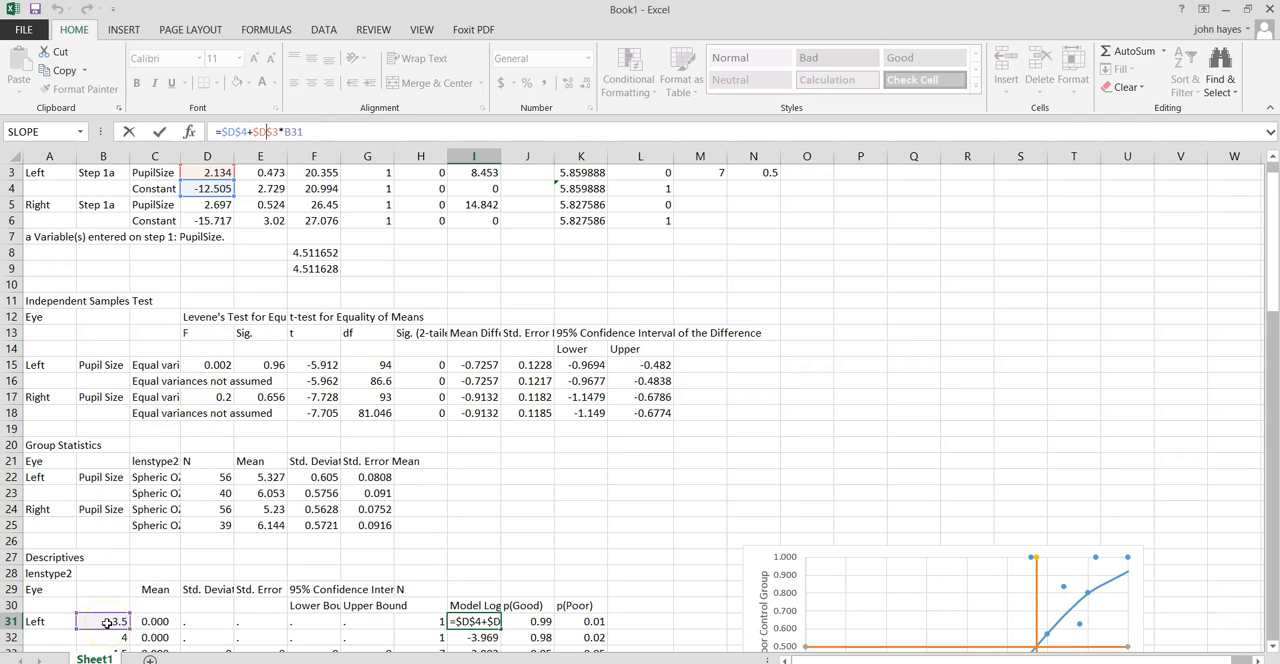
{"action": "key", "text": "Return"}
Fill the Model Log formula from I31 down to I45 for all the left-eye pupil sizes.
{"action": "scroll", "coordinate": [107, 622], "scroll_direction": "up", "scroll_amount": 1}
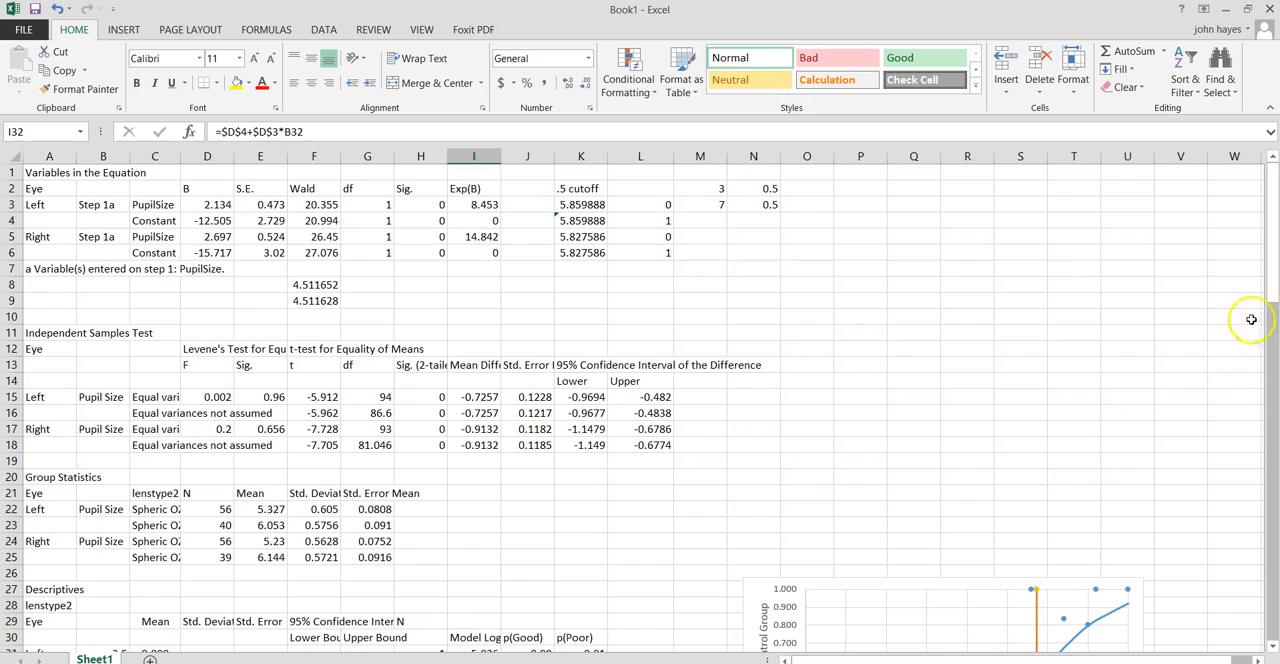
{"action": "left_click_drag", "start_coordinate": [1274, 292], "coordinate": [1275, 439]}
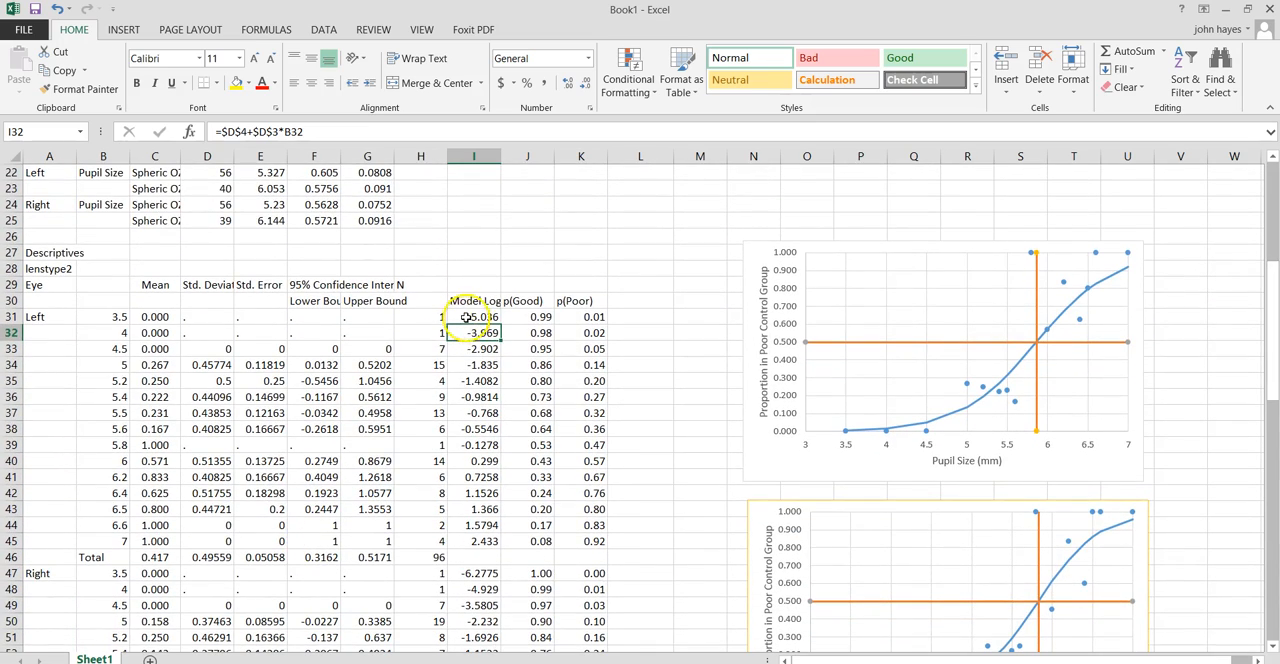
{"action": "left_click", "coordinate": [462, 317]}
{"action": "left_click", "coordinate": [466, 323]}
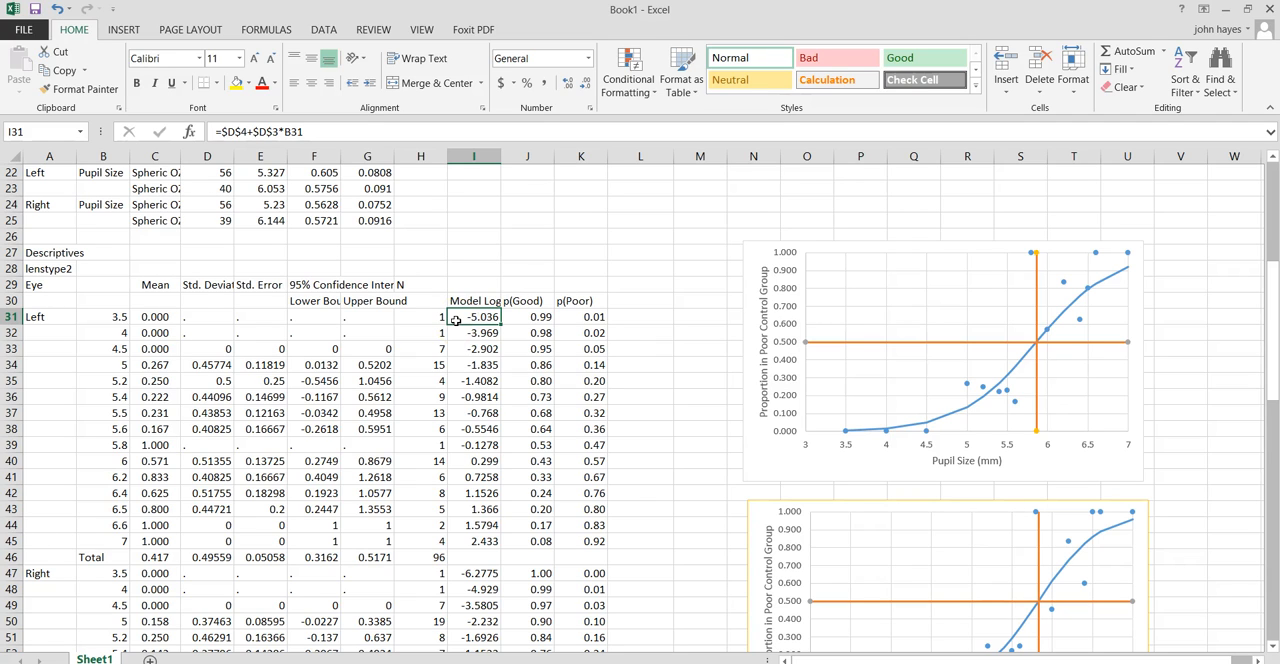
{"action": "left_click", "coordinate": [456, 320]}
{"action": "left_click_drag", "start_coordinate": [501, 325], "coordinate": [486, 545]}
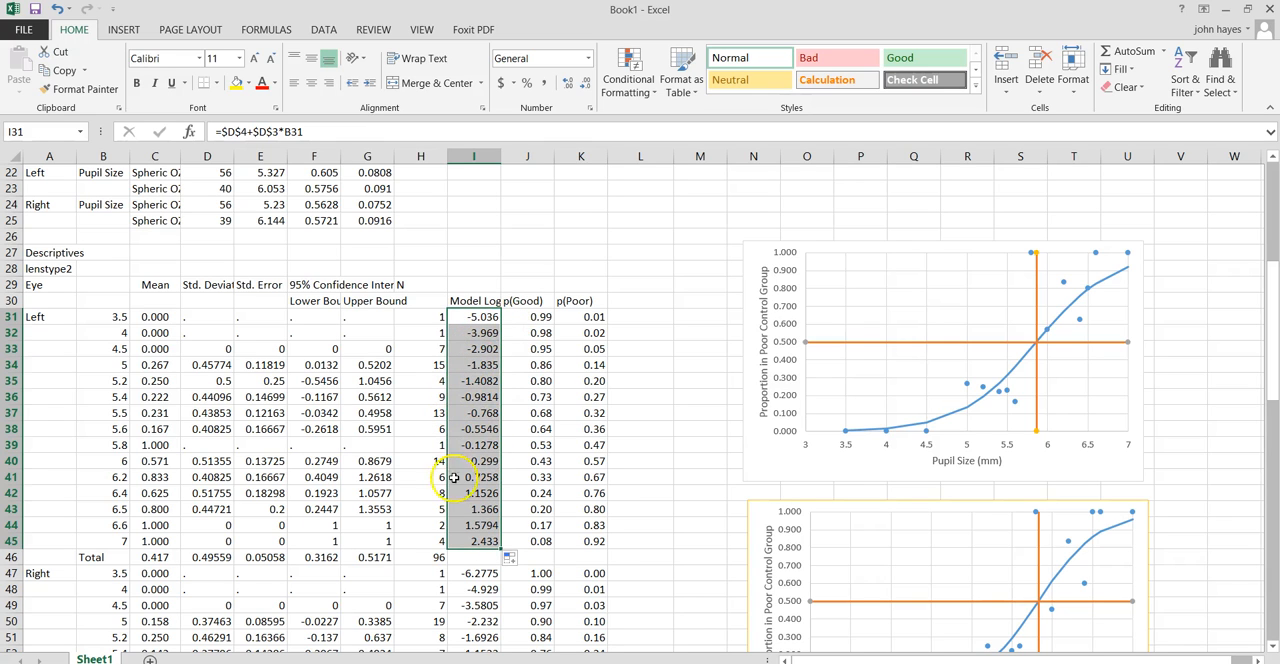
{"action": "left_click", "coordinate": [545, 237]}
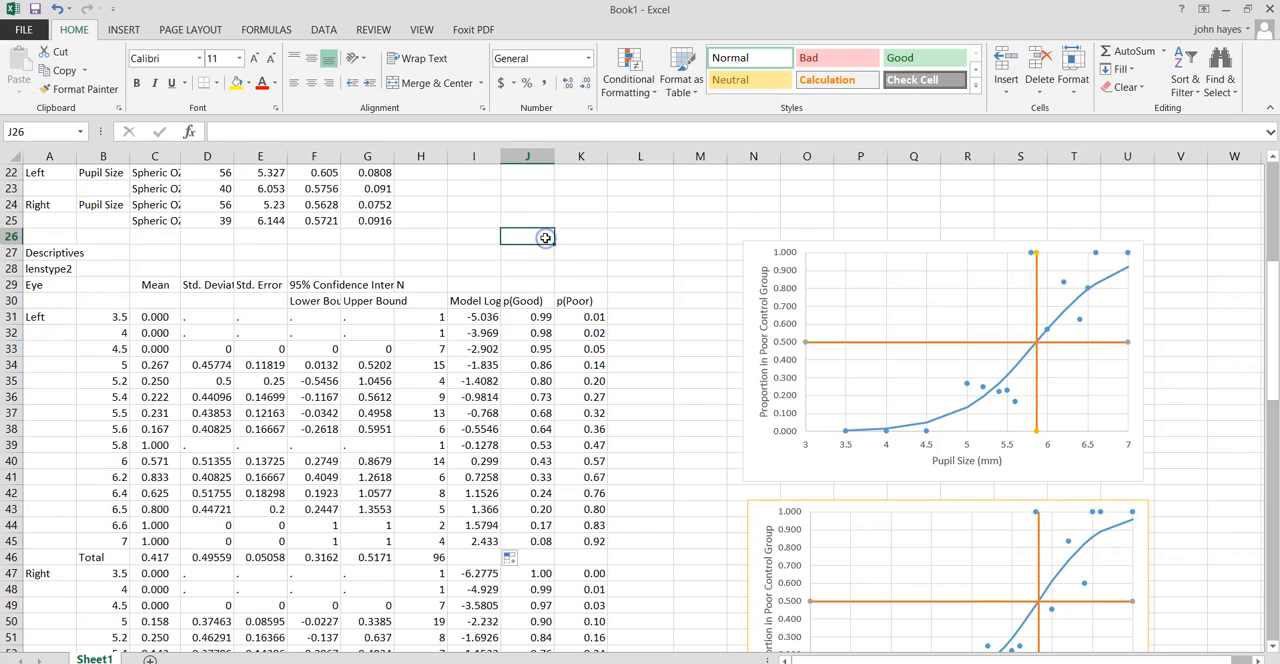
Inspect the left eye's p(Good) formula in J31 and trace the Model Log cell it references.
{"action": "left_click", "coordinate": [505, 319]}
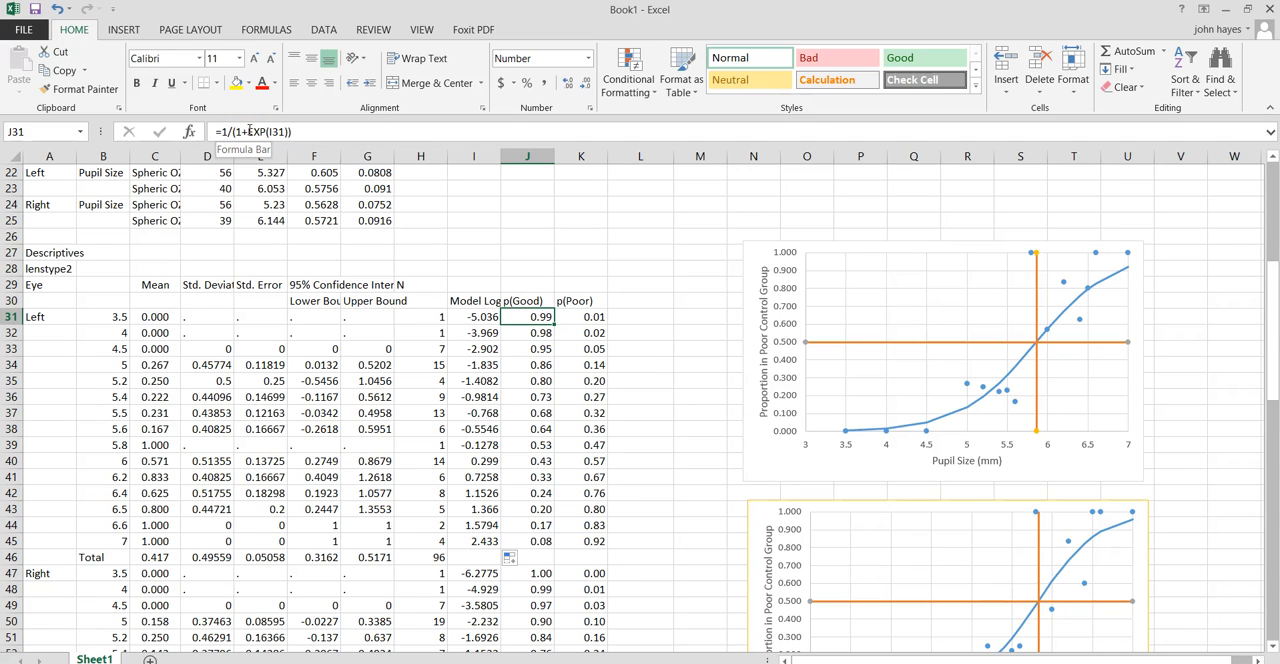
{"action": "left_click", "coordinate": [283, 137]}
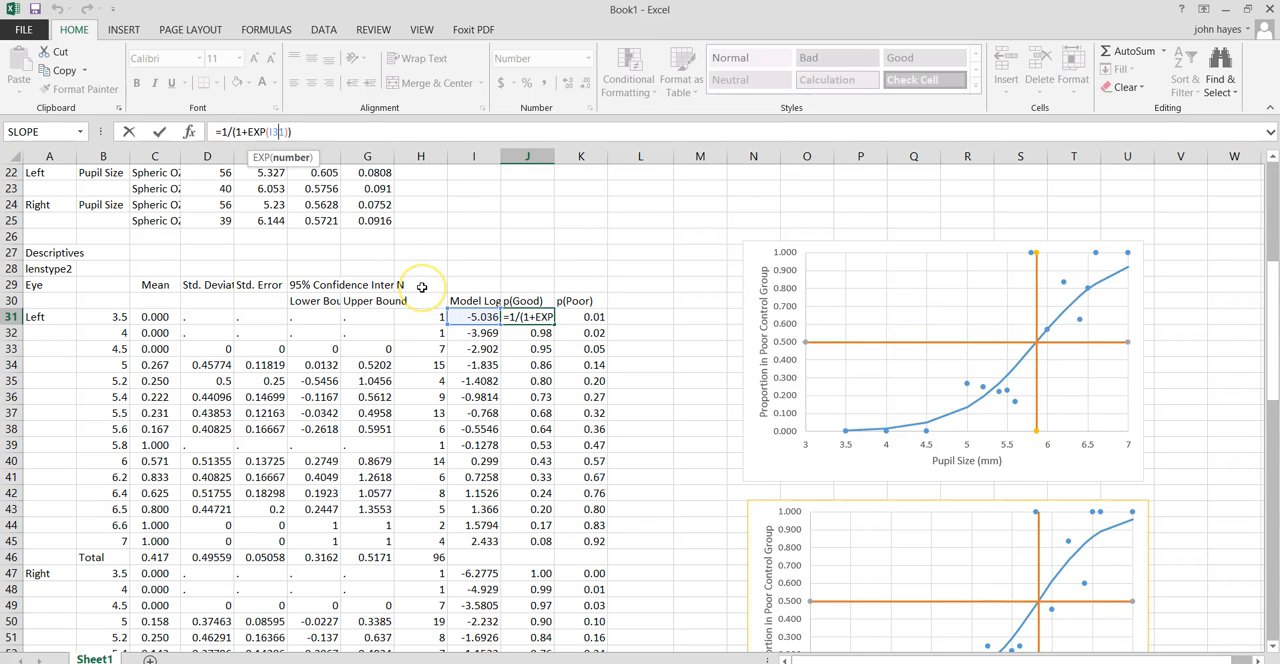
{"action": "key", "text": "Return"}
Compare the Model Log formulas in I31 and I32 with the regression coefficients, and return to the p(Good) formula in J31.
{"action": "scroll", "coordinate": [430, 290], "scroll_direction": "up", "scroll_amount": 5}
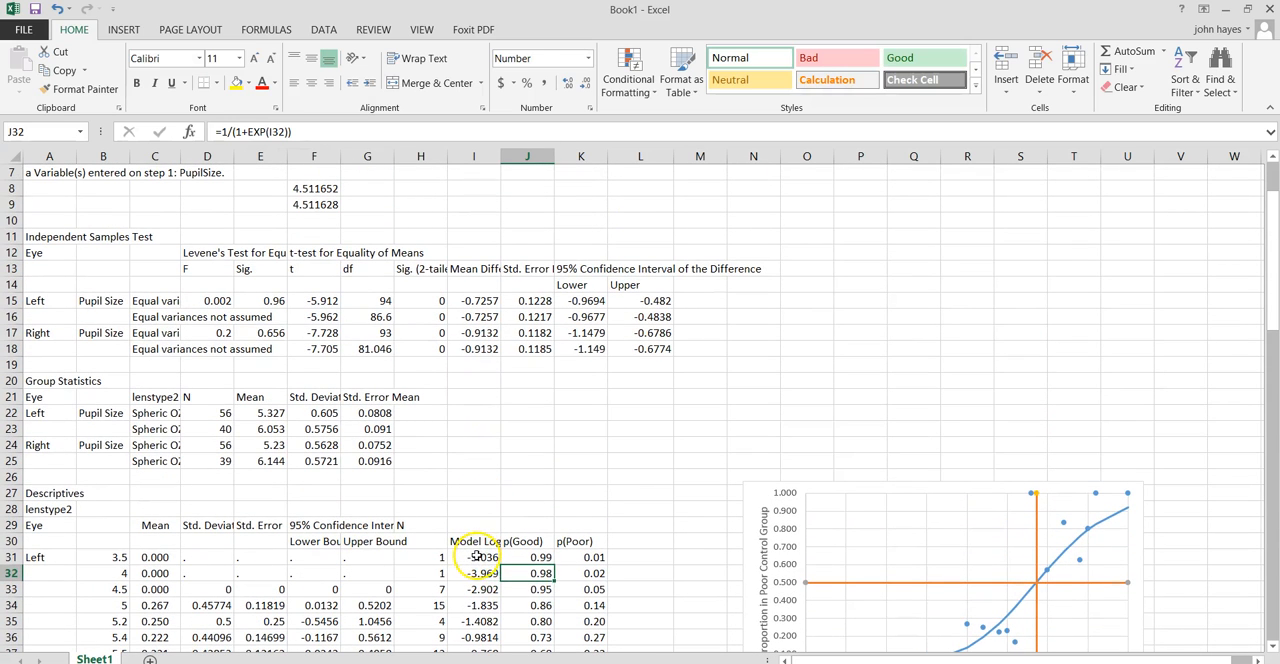
{"action": "left_click", "coordinate": [477, 557]}
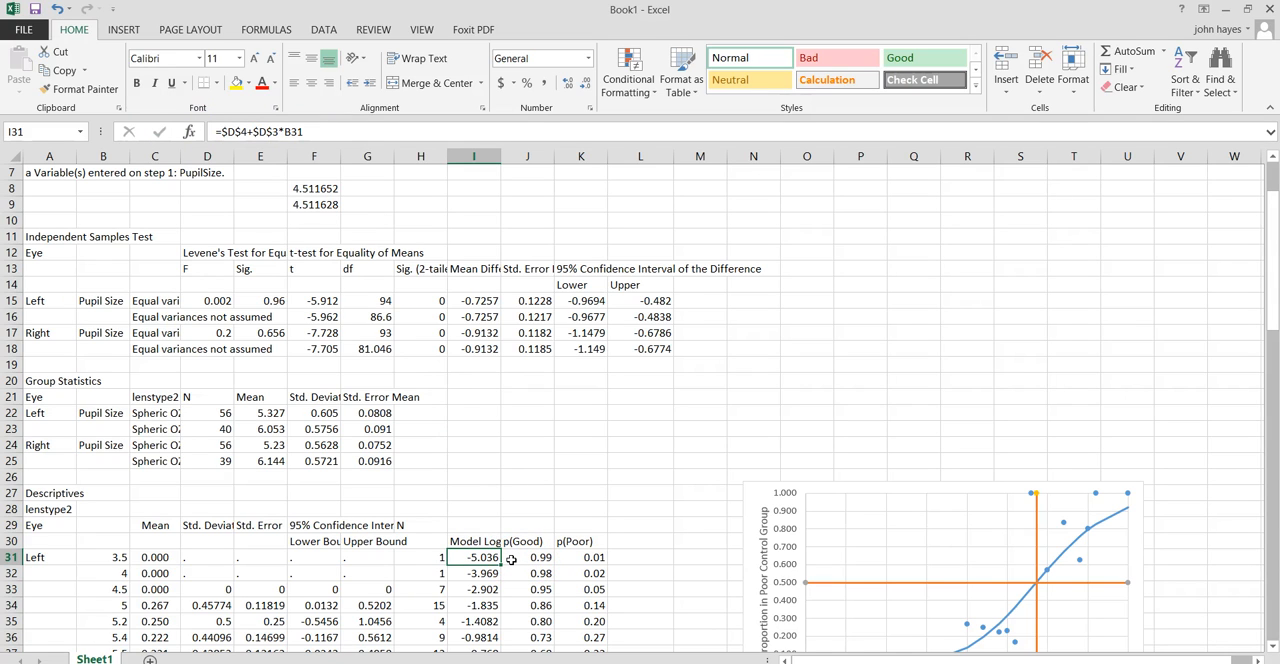
{"action": "key", "text": "Down"}
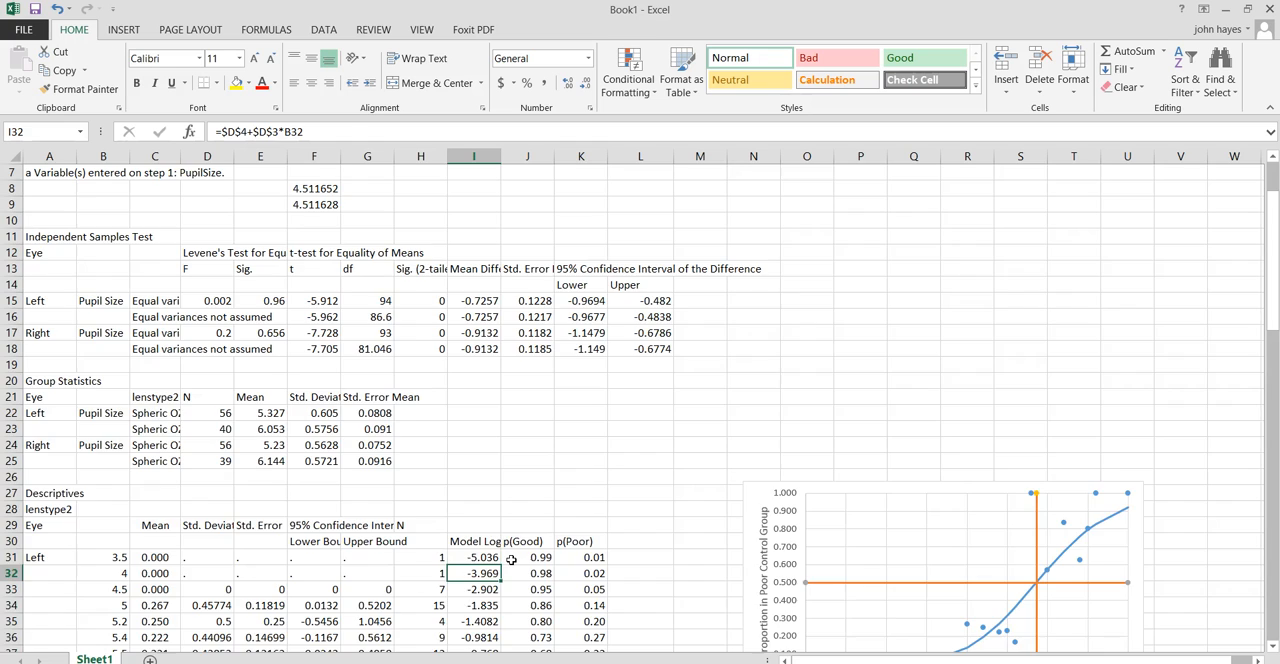
{"action": "scroll", "coordinate": [1150, 426], "scroll_direction": "up", "scroll_amount": 2}
{"action": "scroll", "coordinate": [553, 540], "scroll_direction": "down", "scroll_amount": 8}
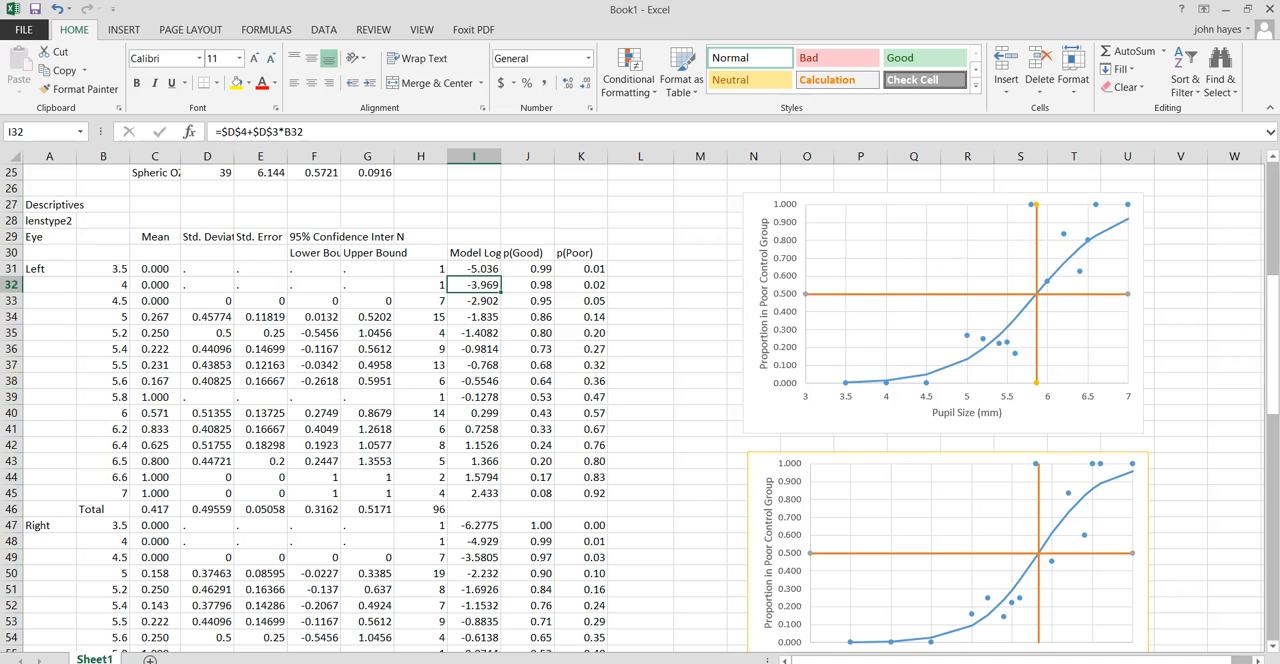
{"action": "left_click_drag", "start_coordinate": [1273, 321], "coordinate": [1266, 290]}
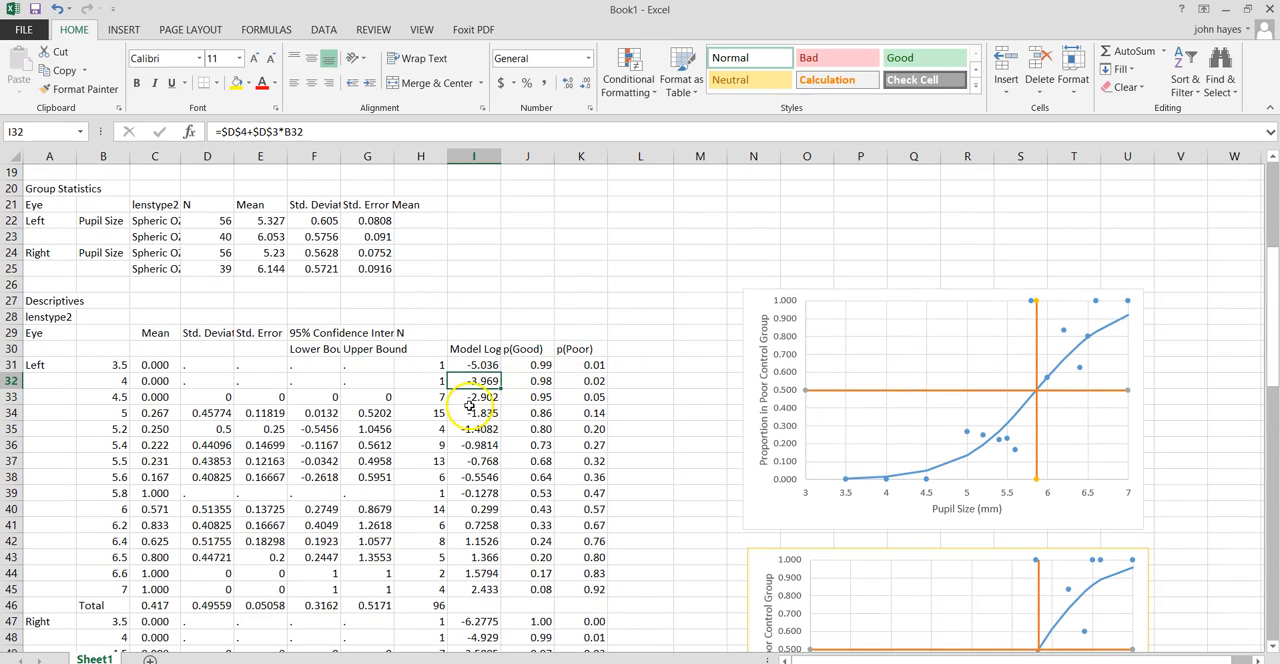
{"action": "left_click", "coordinate": [539, 365]}
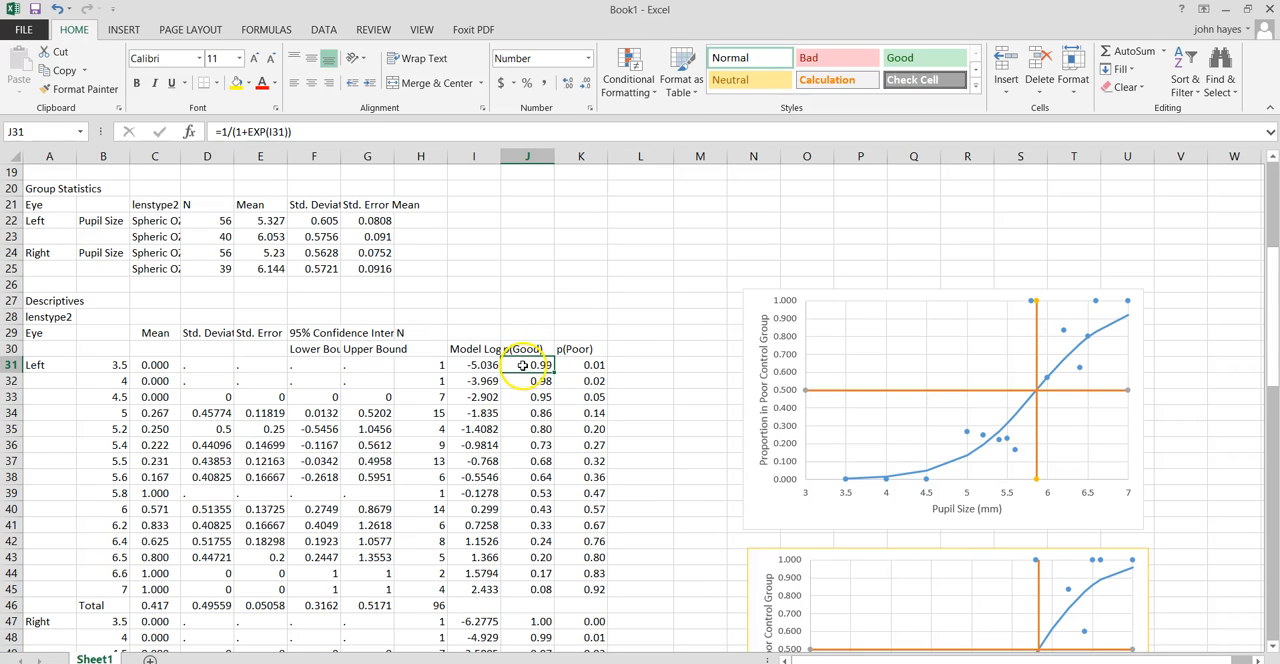
Inspect the left eye's p(Poor) formula in K31 and trace the p(Good) cell it references.
{"action": "left_click", "coordinate": [584, 364]}
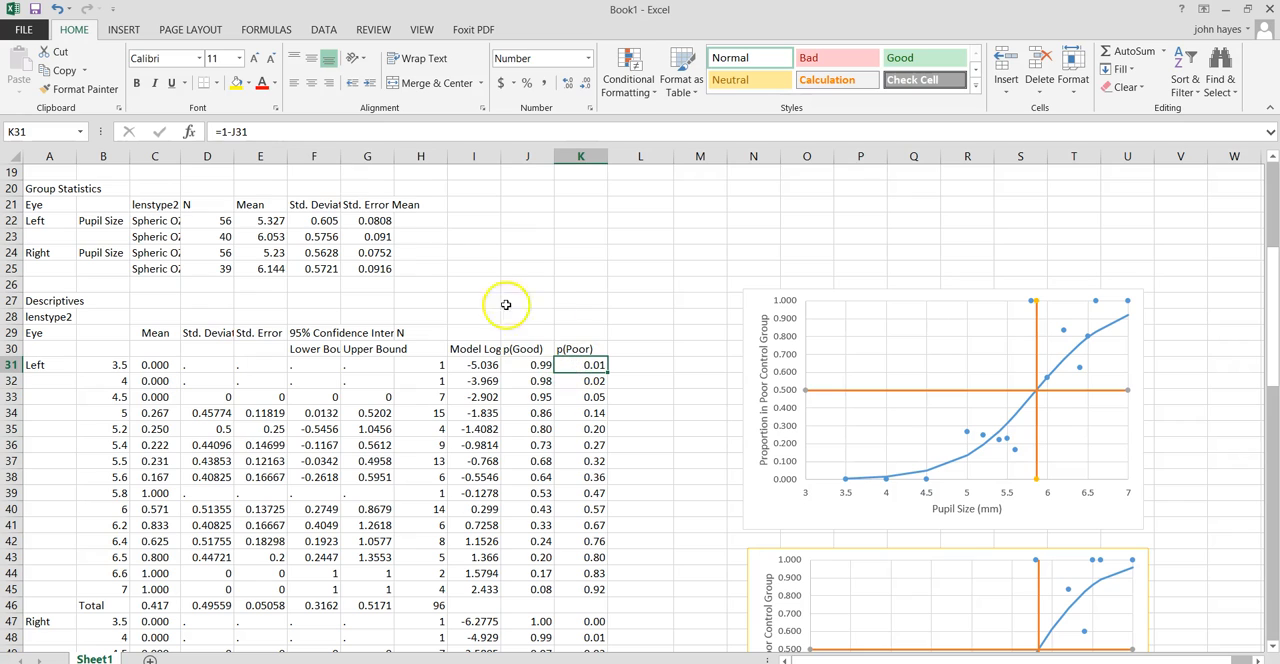
{"action": "left_click", "coordinate": [228, 132]}
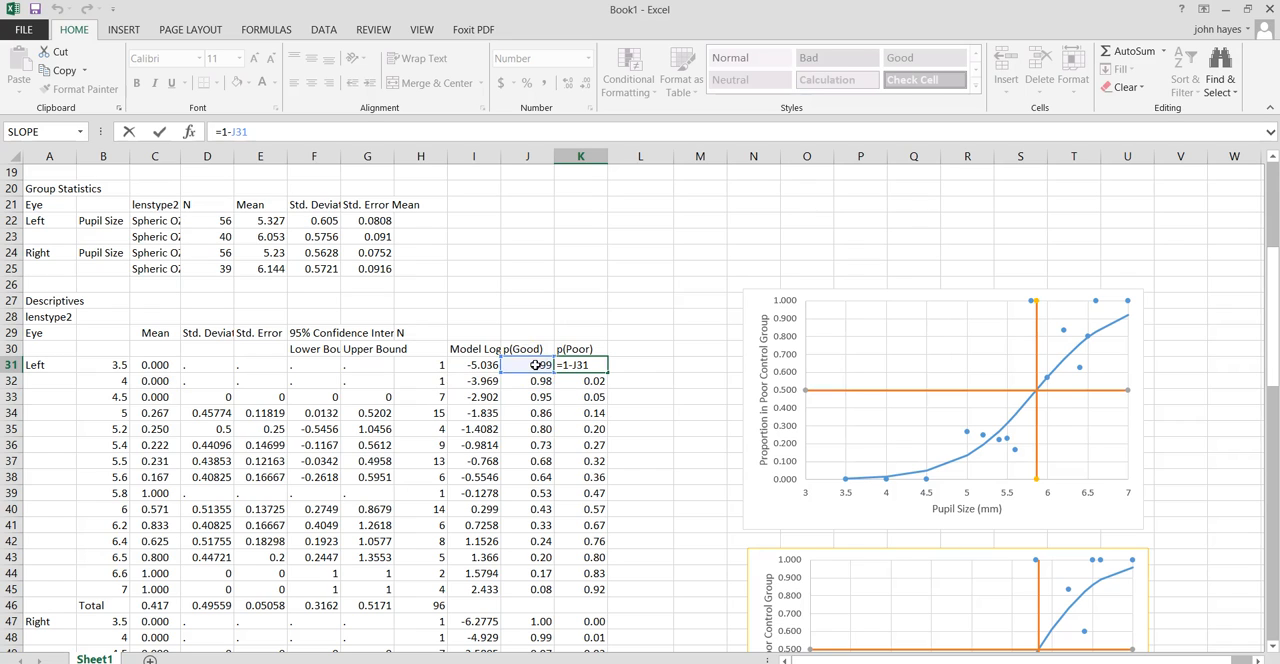
{"action": "left_click", "coordinate": [572, 365]}
{"action": "key", "text": "Return"}
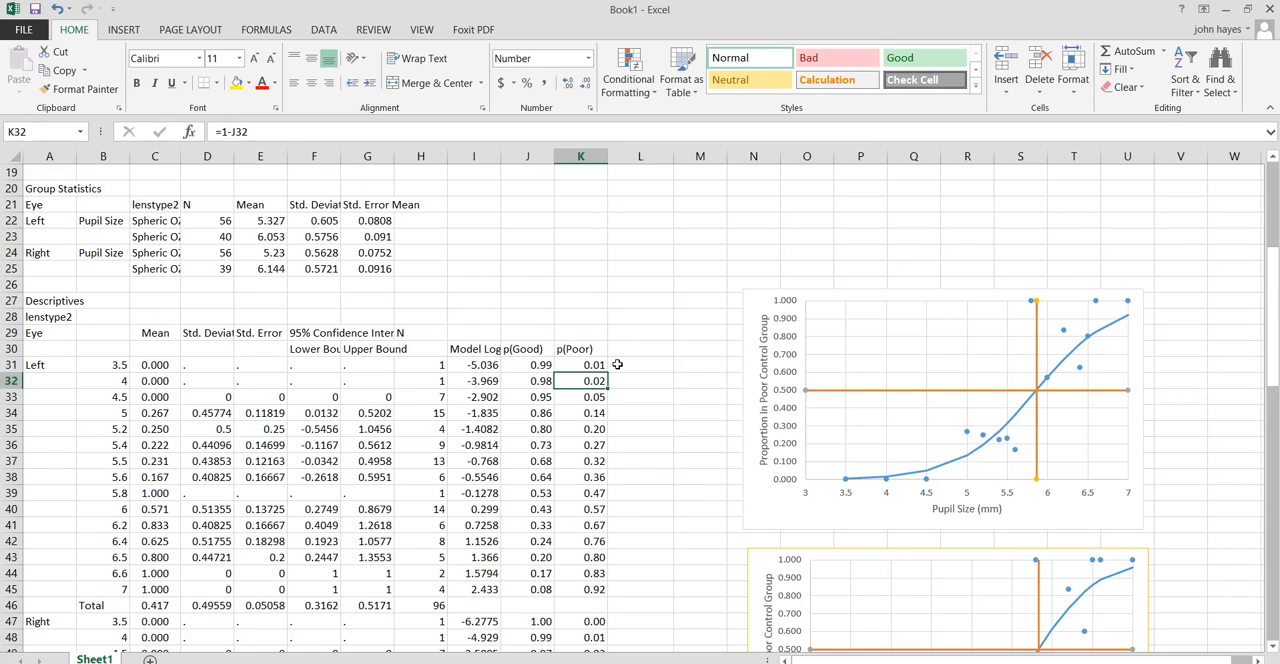
Start a formula in L31, beside the left eye's first p(Poor) value.
{"action": "key", "text": "Up"}
{"action": "key", "text": "Right"}
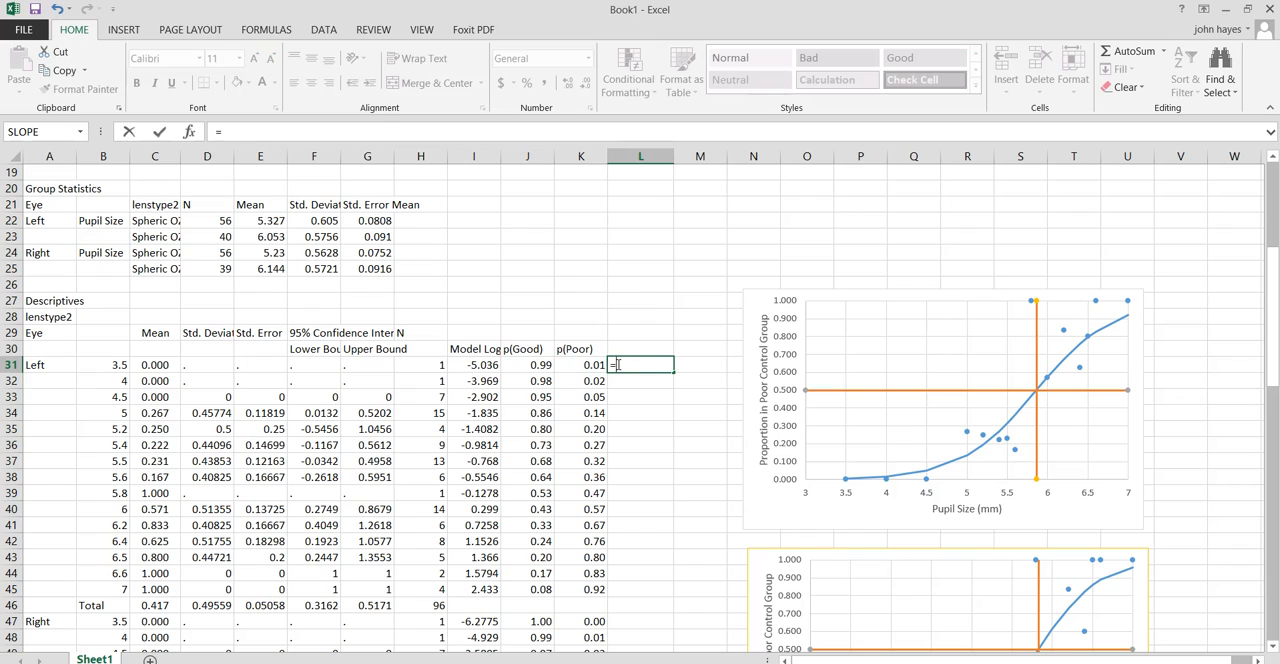
{"action": "type", "text": "="}
{"action": "key", "text": "Left"}
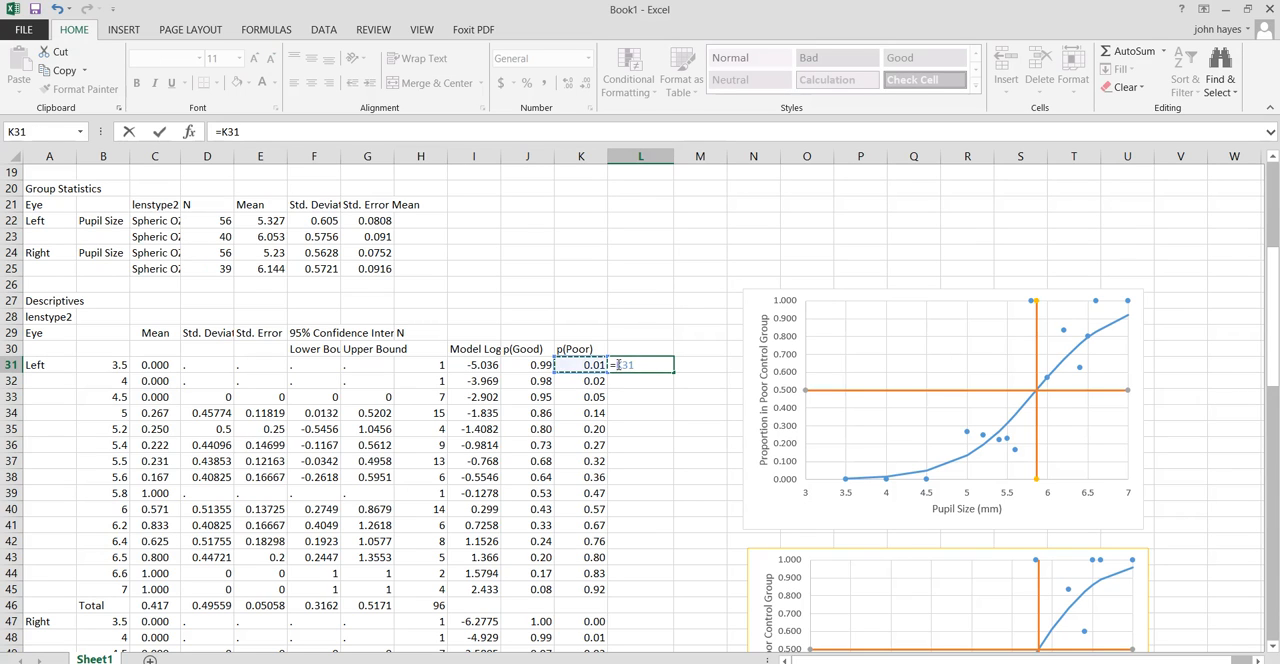
{"action": "type", "text": "/"}
{"action": "key", "text": "BackSpace"}
{"action": "key", "text": "BackSpace"}
{"action": "key", "text": "BackSpace"}
{"action": "key", "text": "BackSpace"}
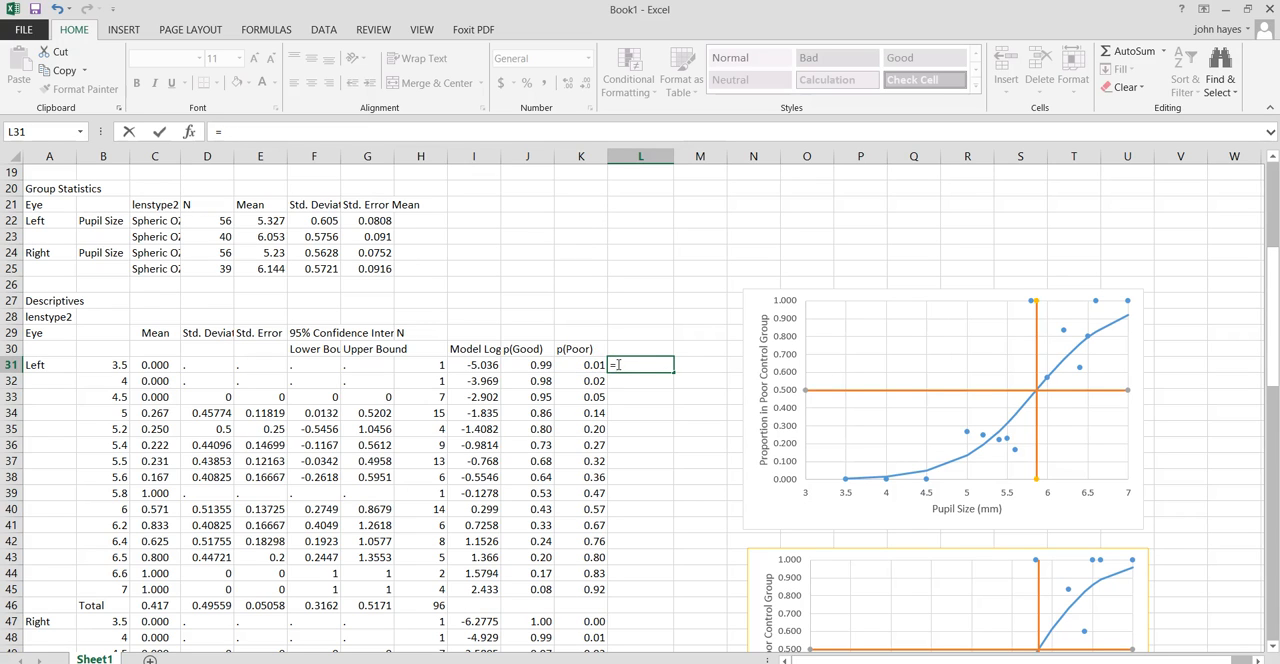
Complete the L31 formula as =J31/K31 to divide p(Good) by p(Poor).
{"action": "key", "text": "Left"}
{"action": "key", "text": "Left"}
{"action": "type", "text": "/"}
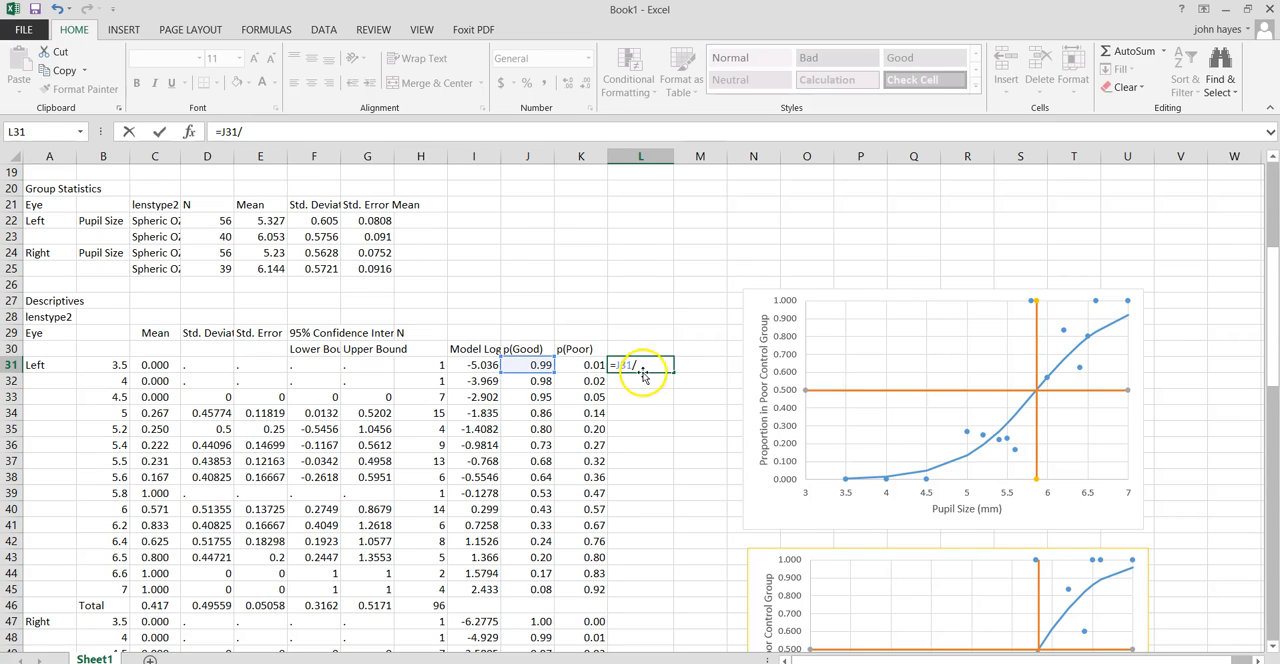
{"action": "left_click", "coordinate": [585, 363]}
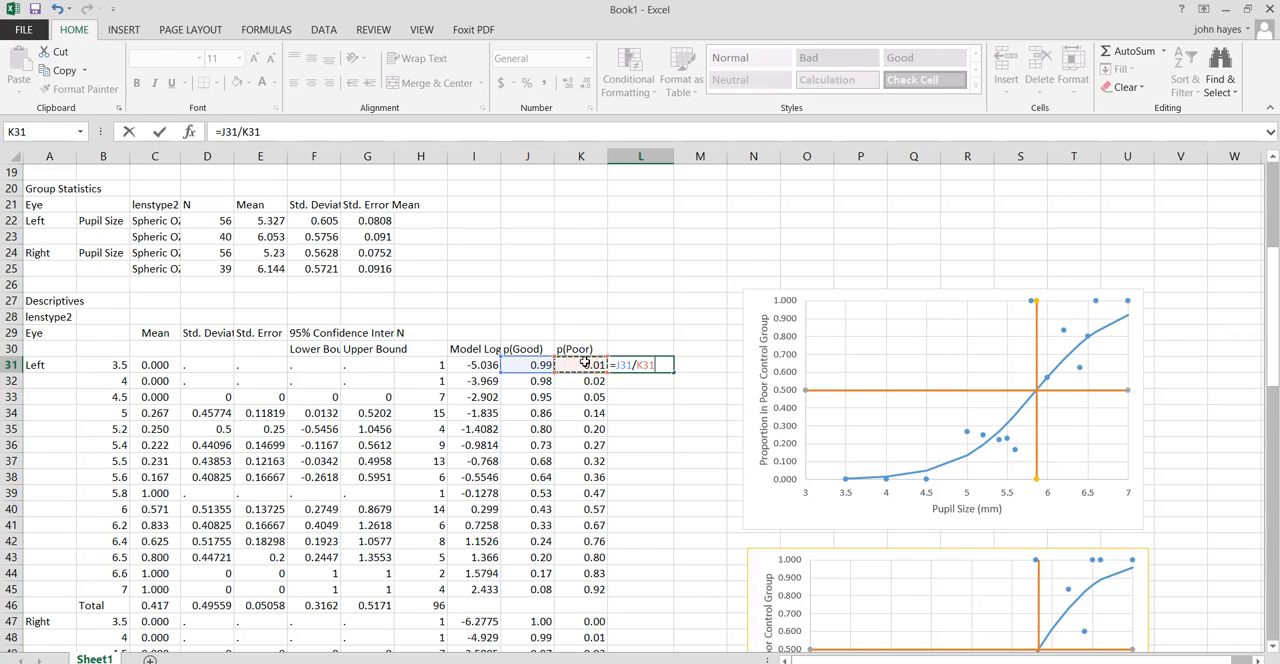
{"action": "key", "text": "Return"}
Calculate the natural logarithm of the odds in M31 with the formula =LN(L31).
{"action": "scroll", "coordinate": [585, 362], "scroll_direction": "up", "scroll_amount": 6}
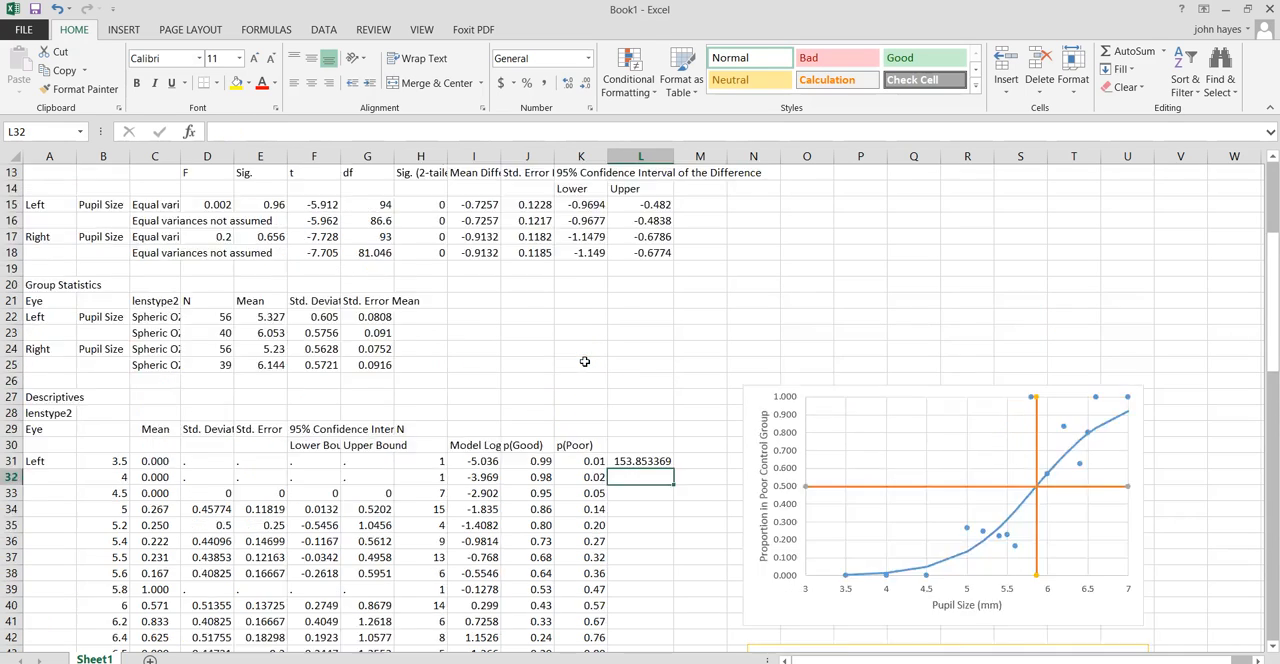
{"action": "scroll", "coordinate": [540, 540], "scroll_direction": "down", "scroll_amount": 4}
{"action": "scroll", "coordinate": [537, 545], "scroll_direction": "down", "scroll_amount": 2}
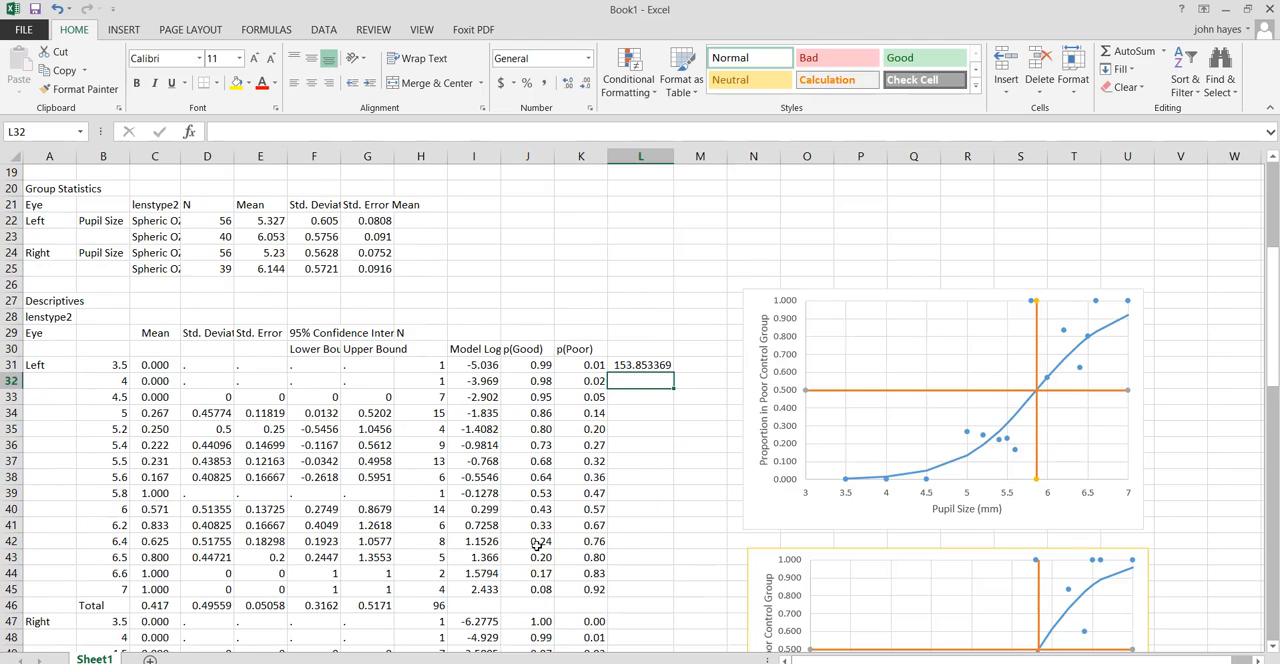
{"action": "scroll", "coordinate": [700, 349], "scroll_direction": "up", "scroll_amount": 1}
{"action": "left_click", "coordinate": [701, 412]}
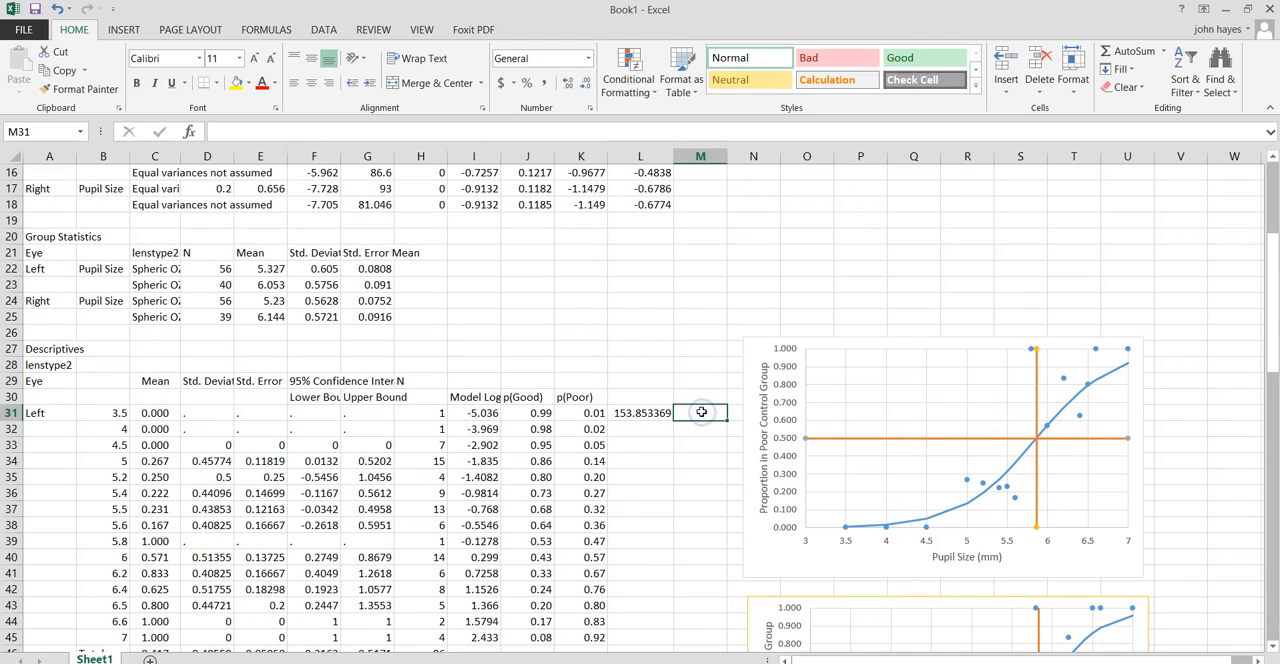
{"action": "type", "text": "=ln"}
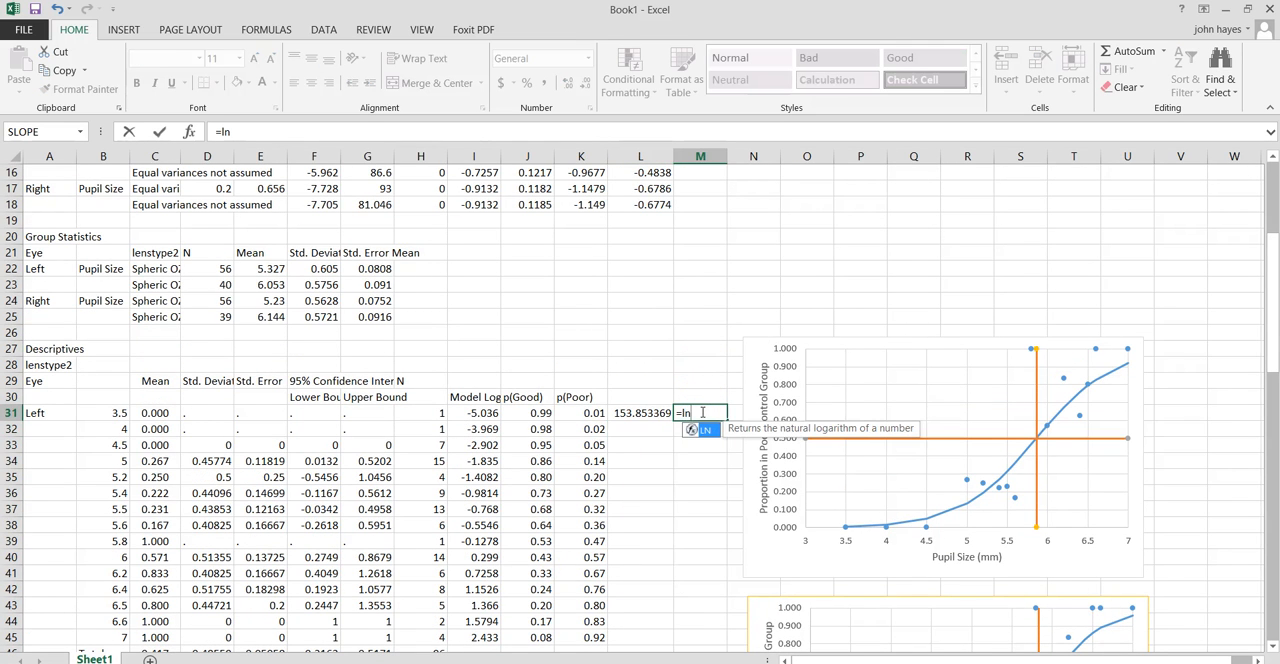
{"action": "type", "text": "("}
{"action": "left_click", "coordinate": [625, 414]}
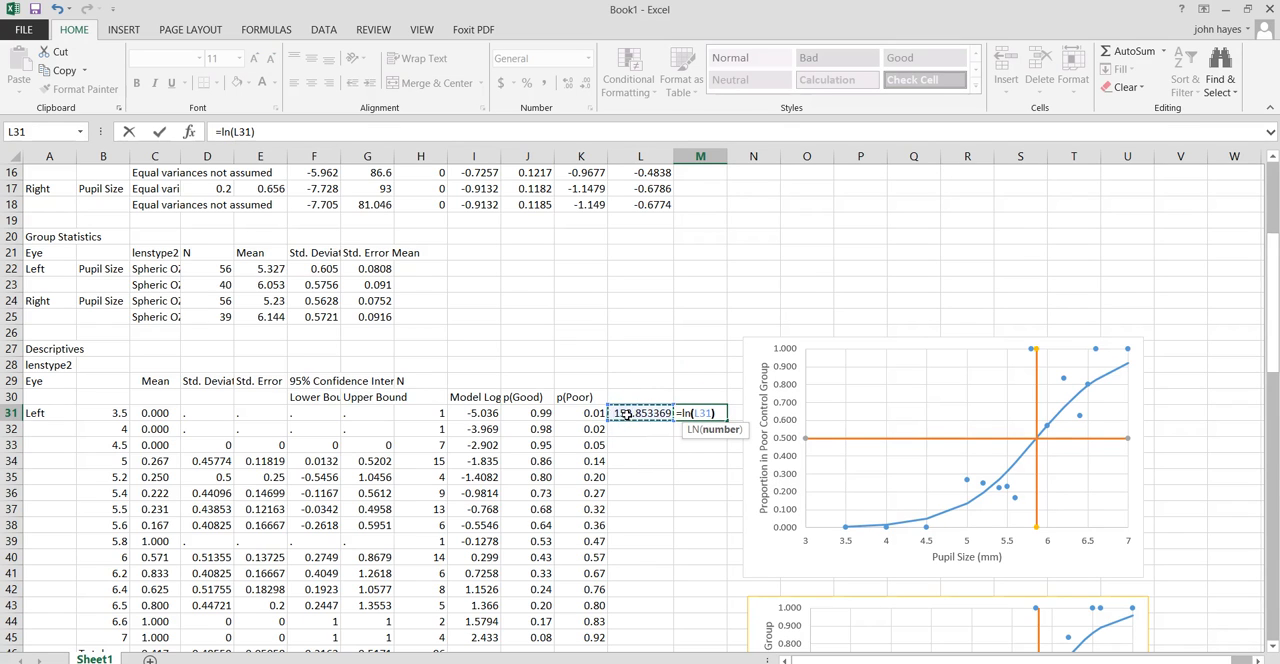
{"action": "type", "text": ")"}
{"action": "key", "text": "Return"}
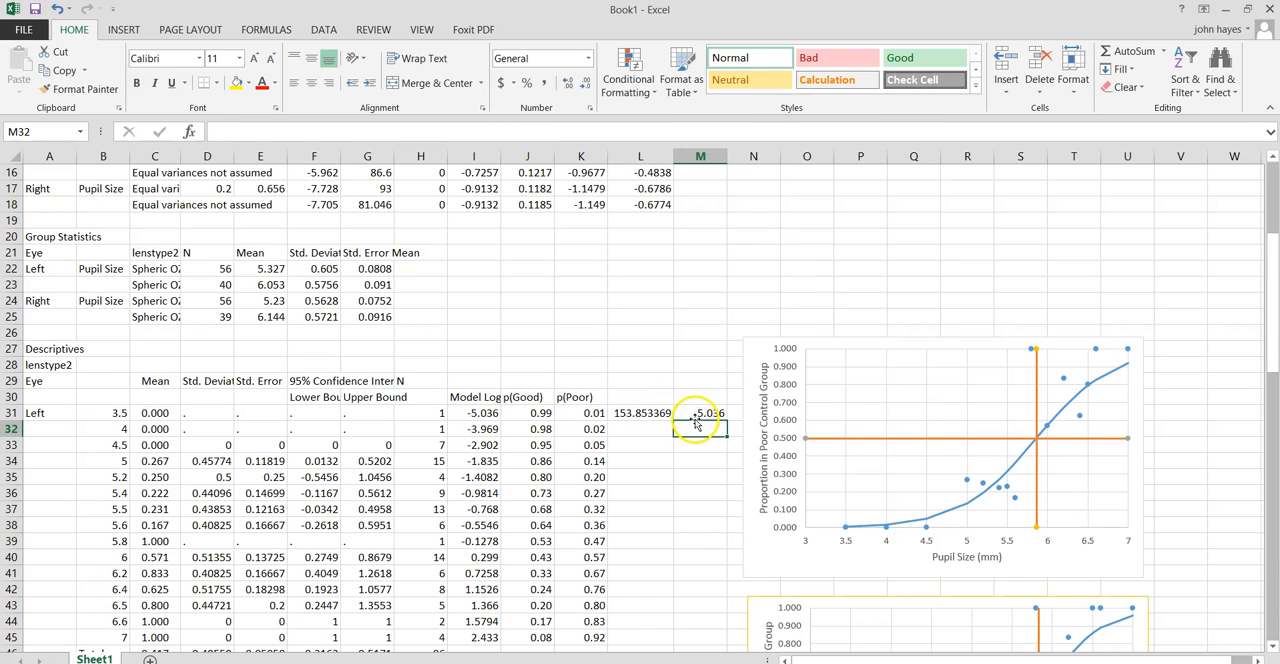
Inspect the odds formula in L31 and trace its references to p(Good) and p(Poor).
{"action": "left_click", "coordinate": [641, 413]}
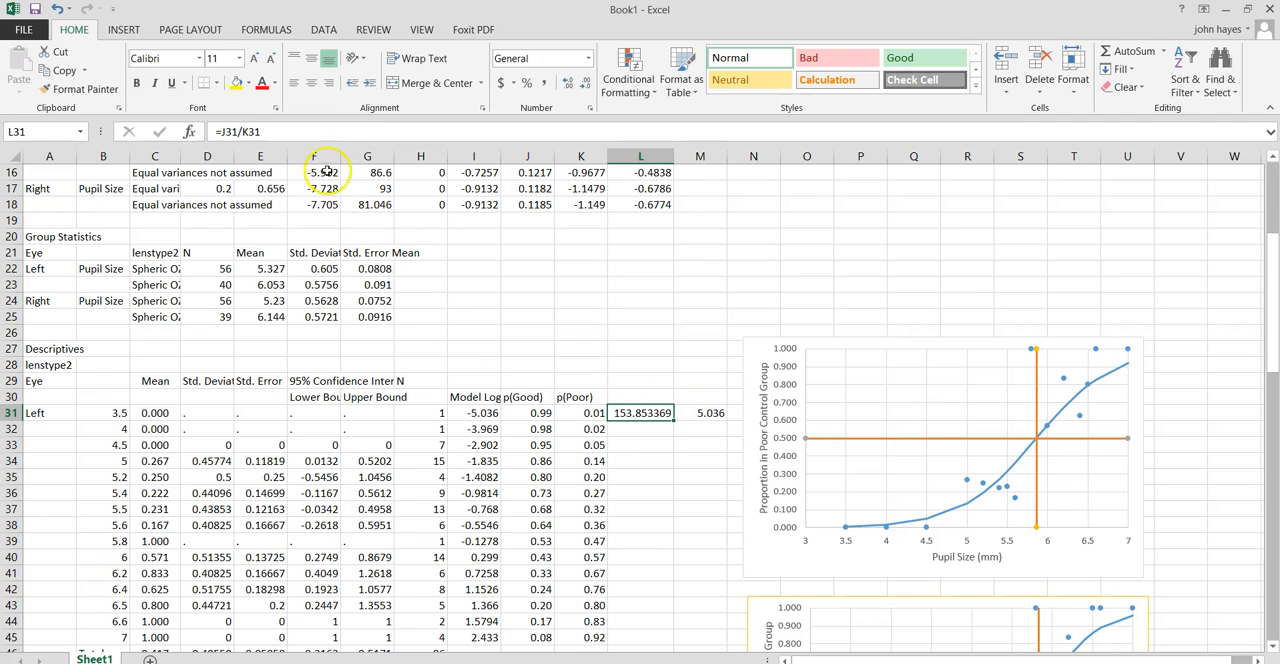
{"action": "left_click_drag", "start_coordinate": [264, 132], "coordinate": [169, 132]}
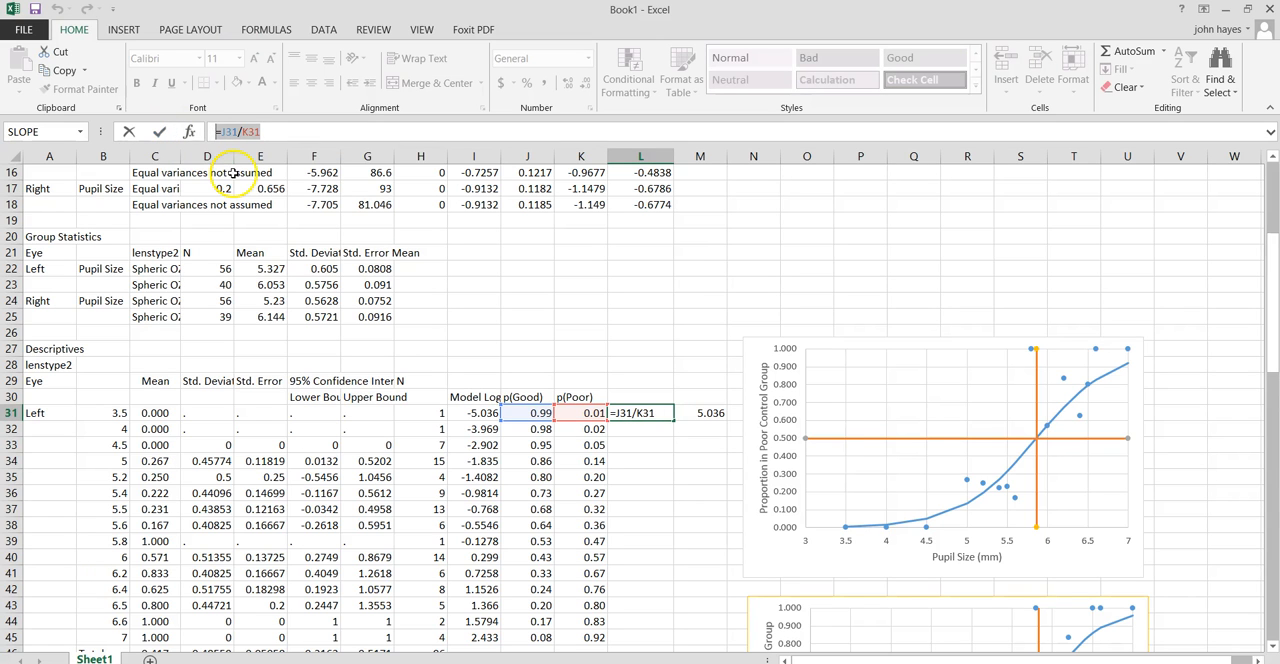
{"action": "key", "text": "Return"}
Inspect the Logistic Model series in the left-eye chart and the pupil size and p(Poor) ranges it plots.
{"action": "scroll", "coordinate": [250, 220], "scroll_direction": "up", "scroll_amount": 1}
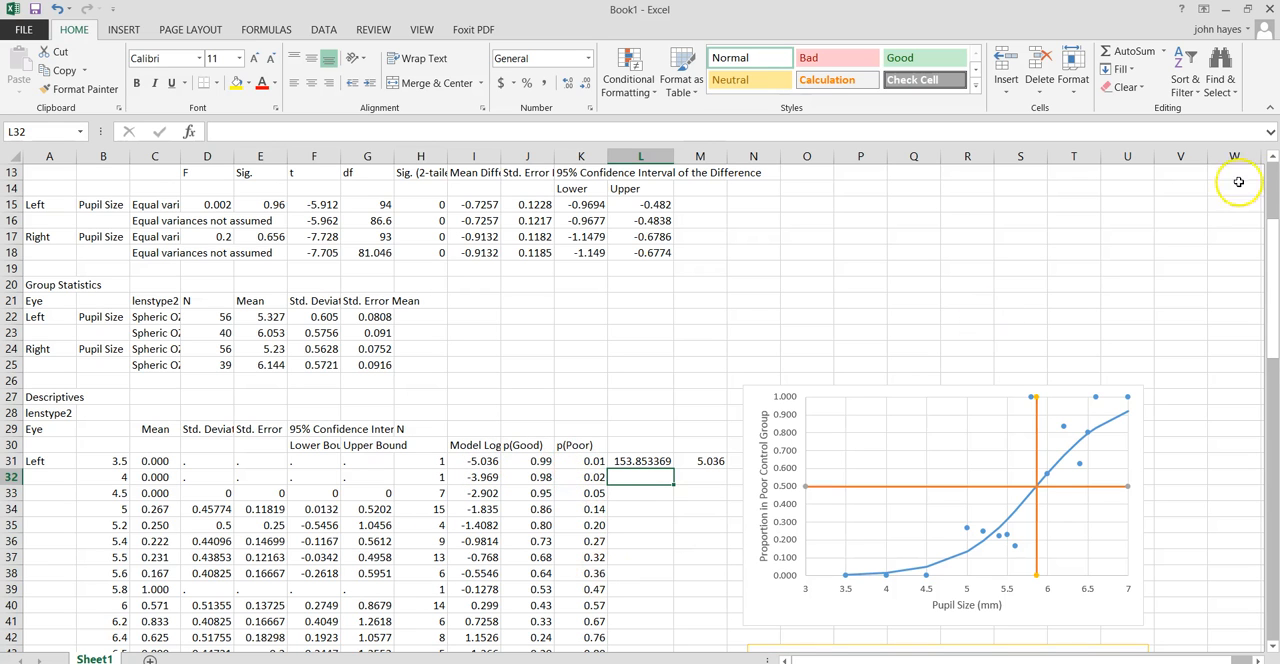
{"action": "left_click_drag", "start_coordinate": [1273, 262], "coordinate": [1275, 335]}
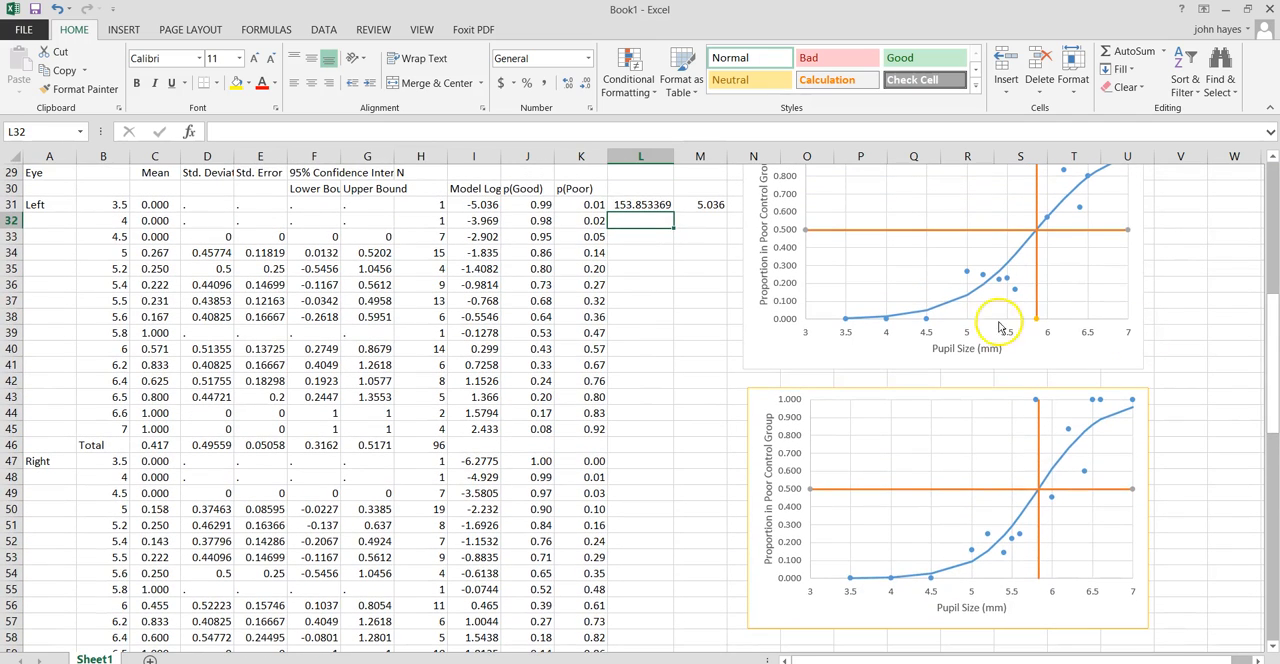
{"action": "left_click", "coordinate": [941, 311]}
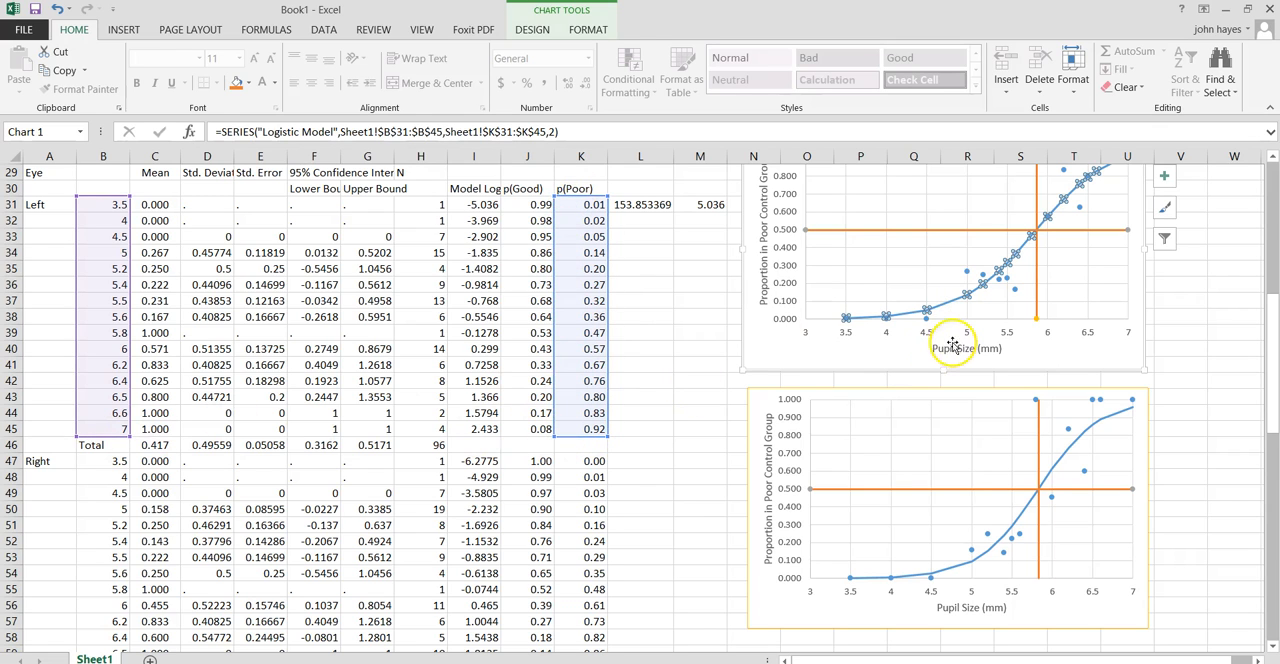
{"action": "left_click_drag", "start_coordinate": [1263, 356], "coordinate": [1266, 341]}
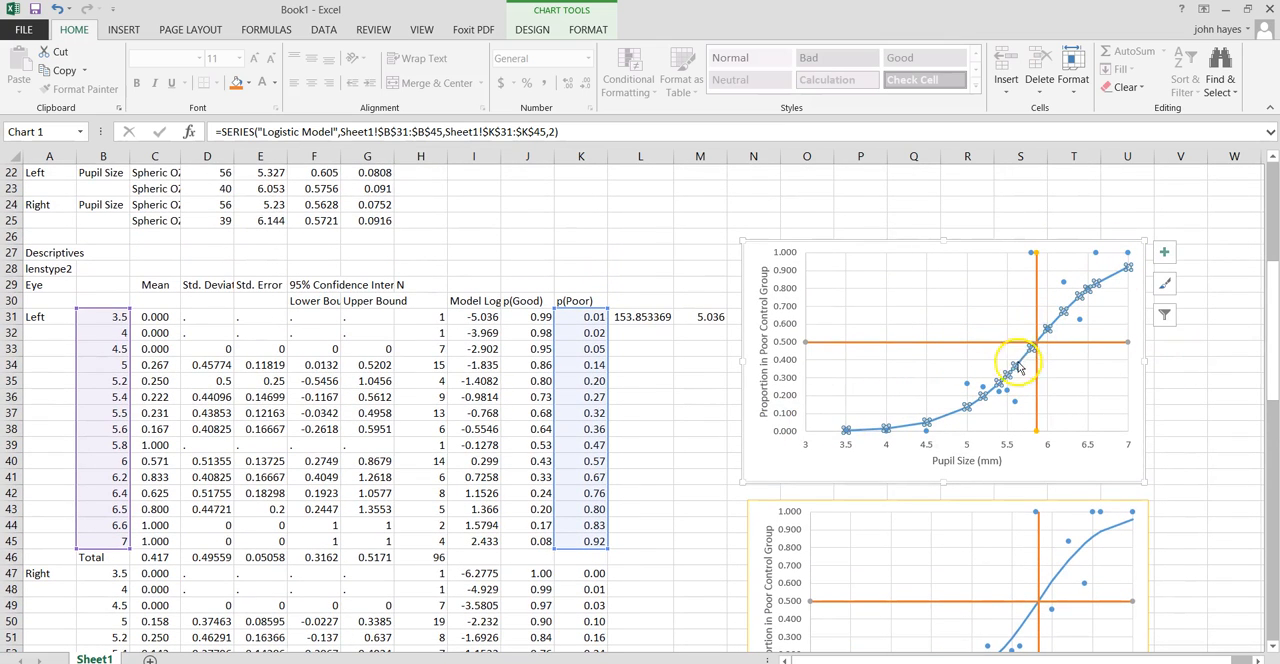
{"action": "left_click", "coordinate": [917, 368]}
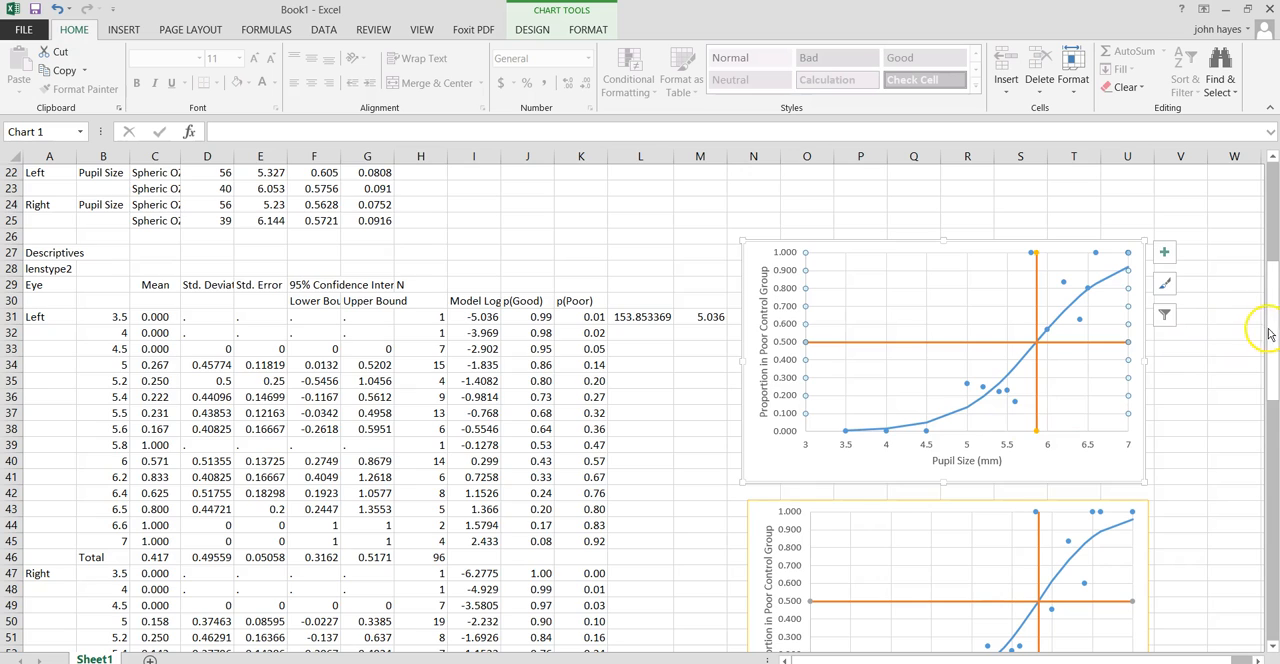
Inspect the left eye's .5 cutoff formula in K3 and trace its references to the regression constant and coefficient.
{"action": "scroll", "coordinate": [1226, 335], "scroll_direction": "up", "scroll_amount": 7}
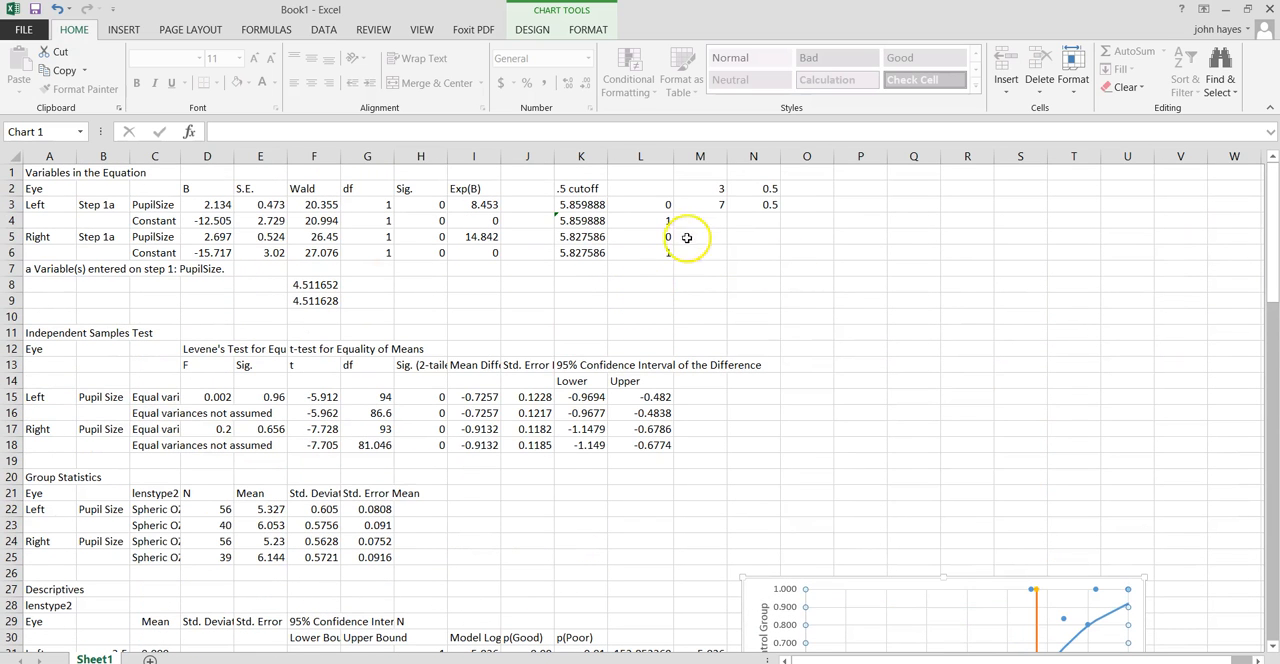
{"action": "left_click", "coordinate": [579, 204]}
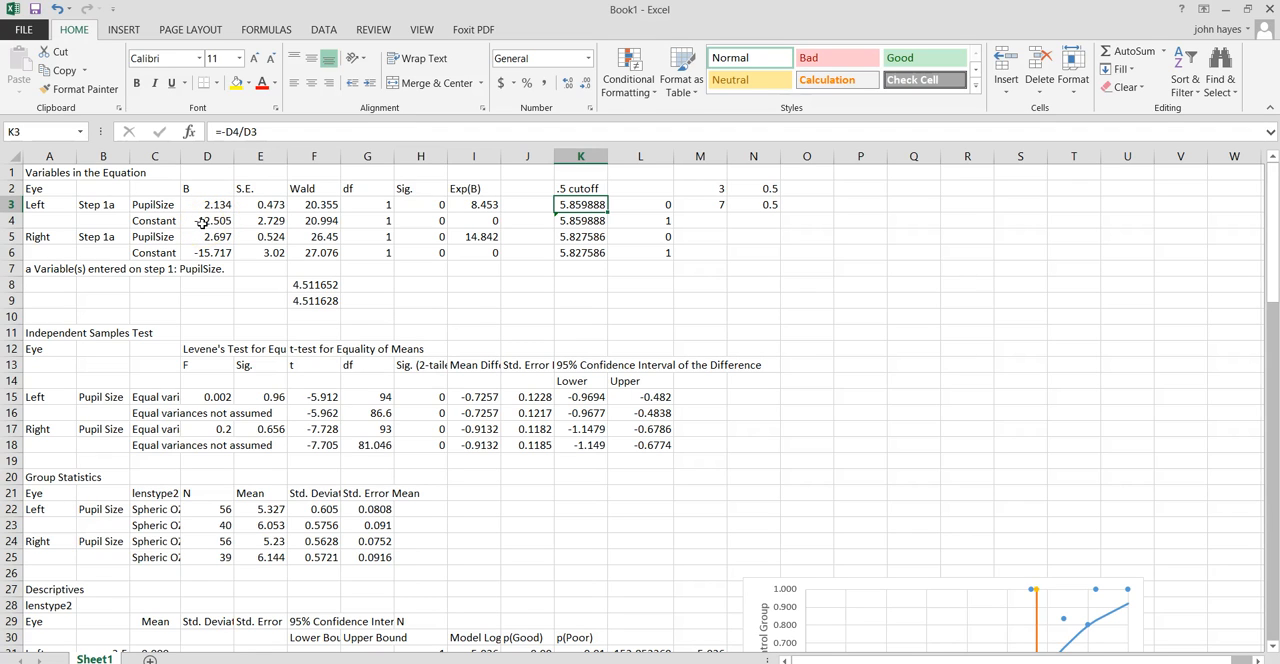
{"action": "left_click", "coordinate": [245, 131]}
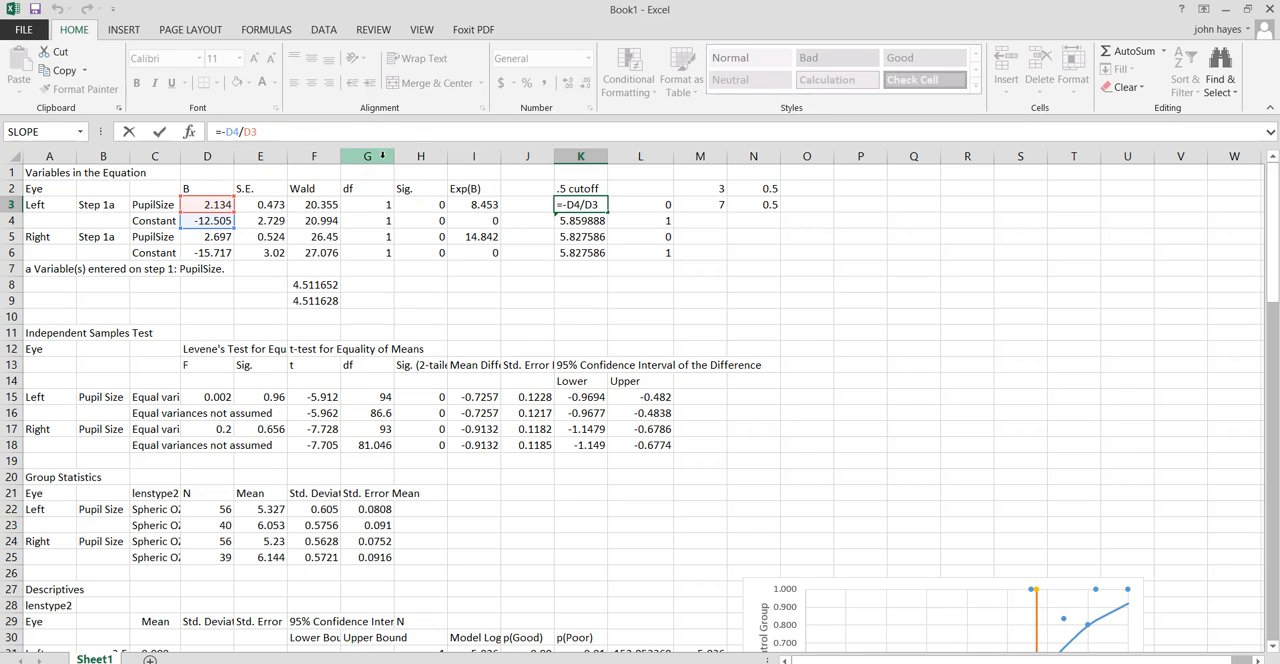
{"action": "key", "text": "Return"}
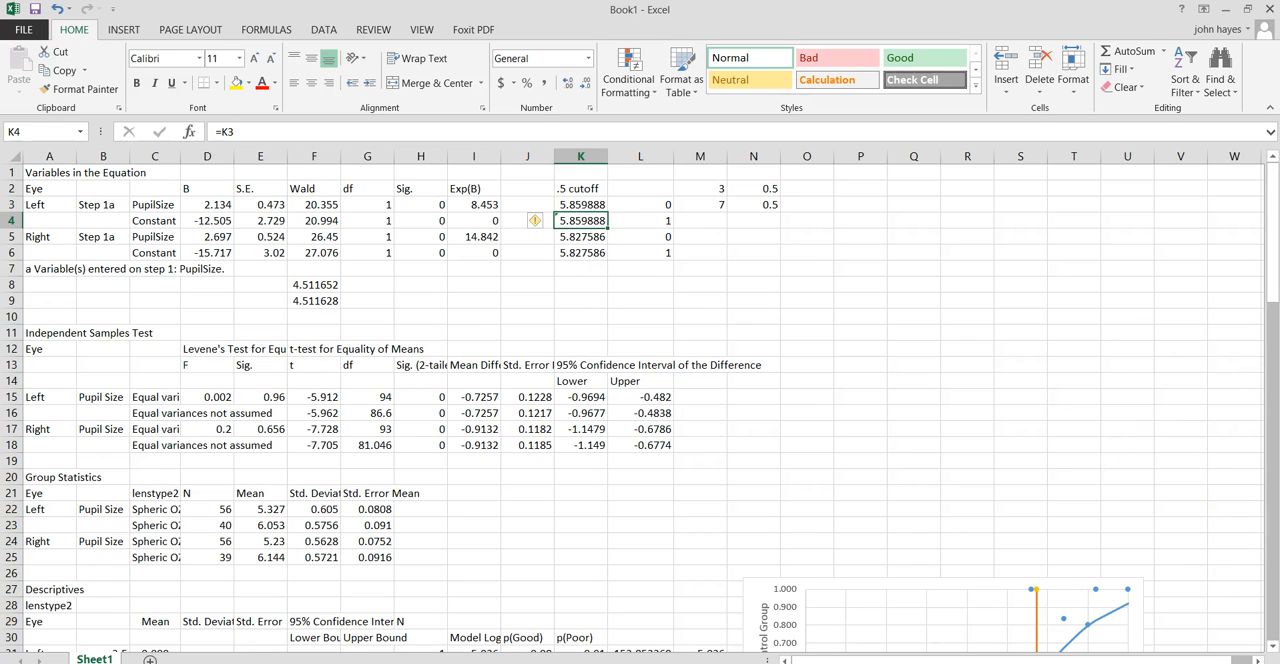
Inspect the source cells of the vertical cutoff line in the left-eye chart, then deselect the chart.
{"action": "left_click_drag", "start_coordinate": [1271, 288], "coordinate": [1273, 432]}
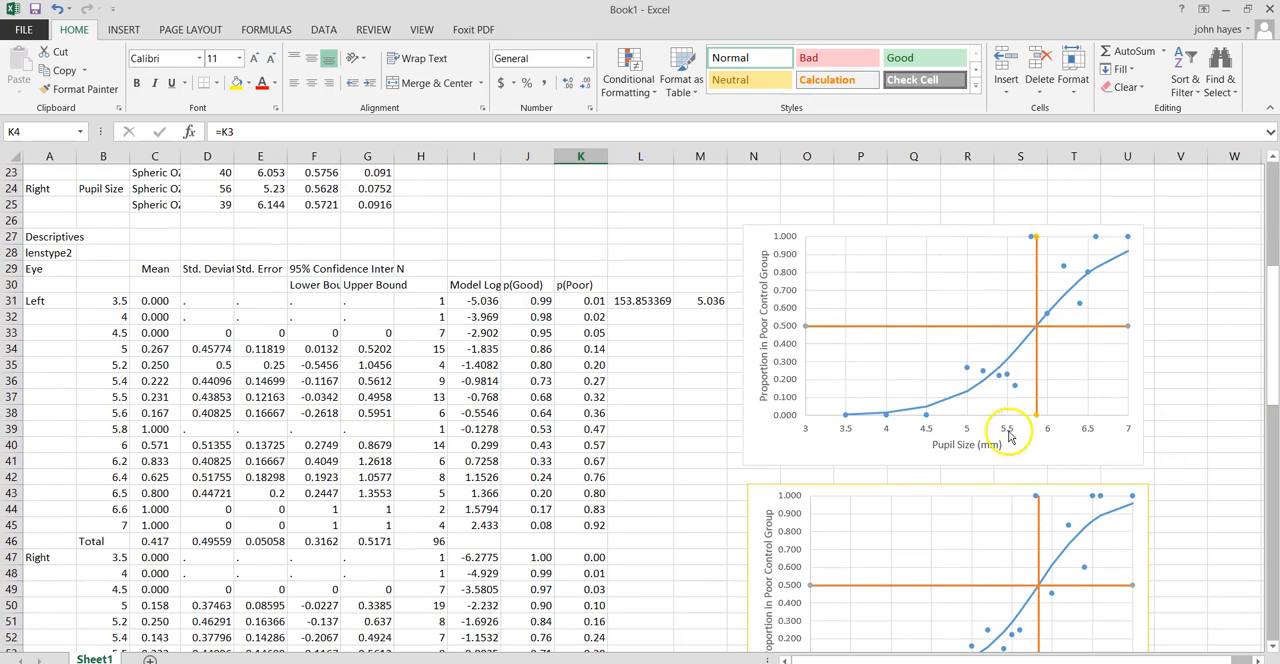
{"action": "left_click_drag", "start_coordinate": [1270, 352], "coordinate": [1271, 240]}
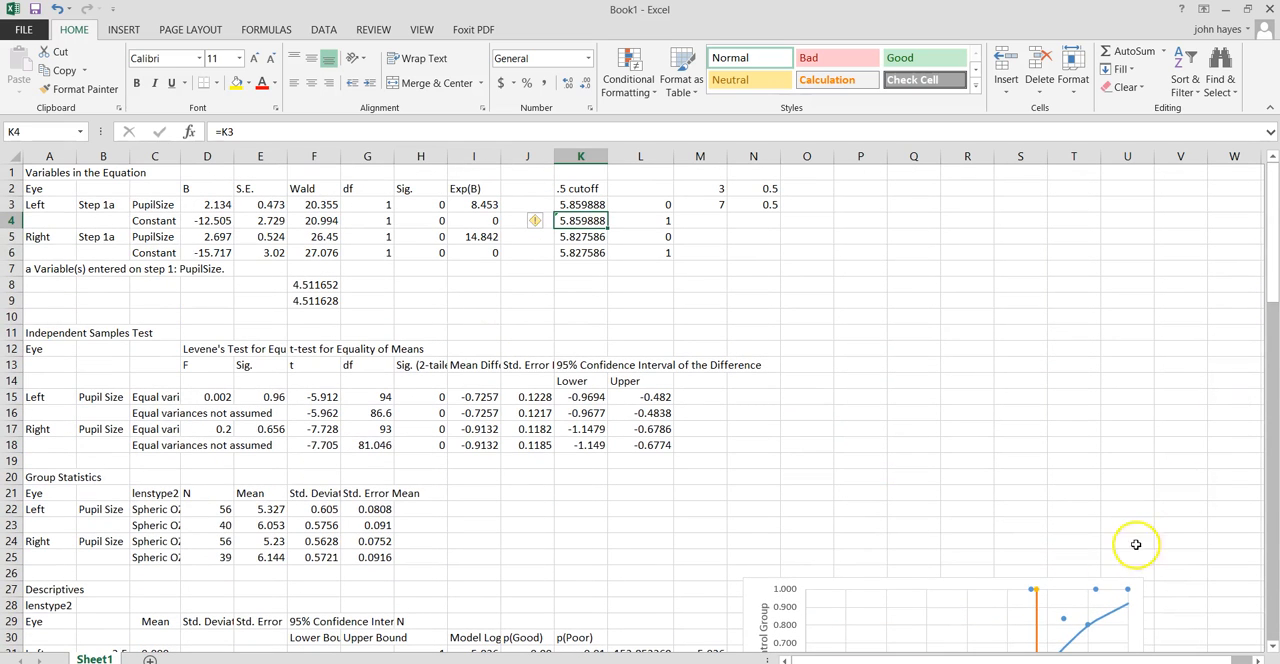
{"action": "left_click", "coordinate": [1035, 632]}
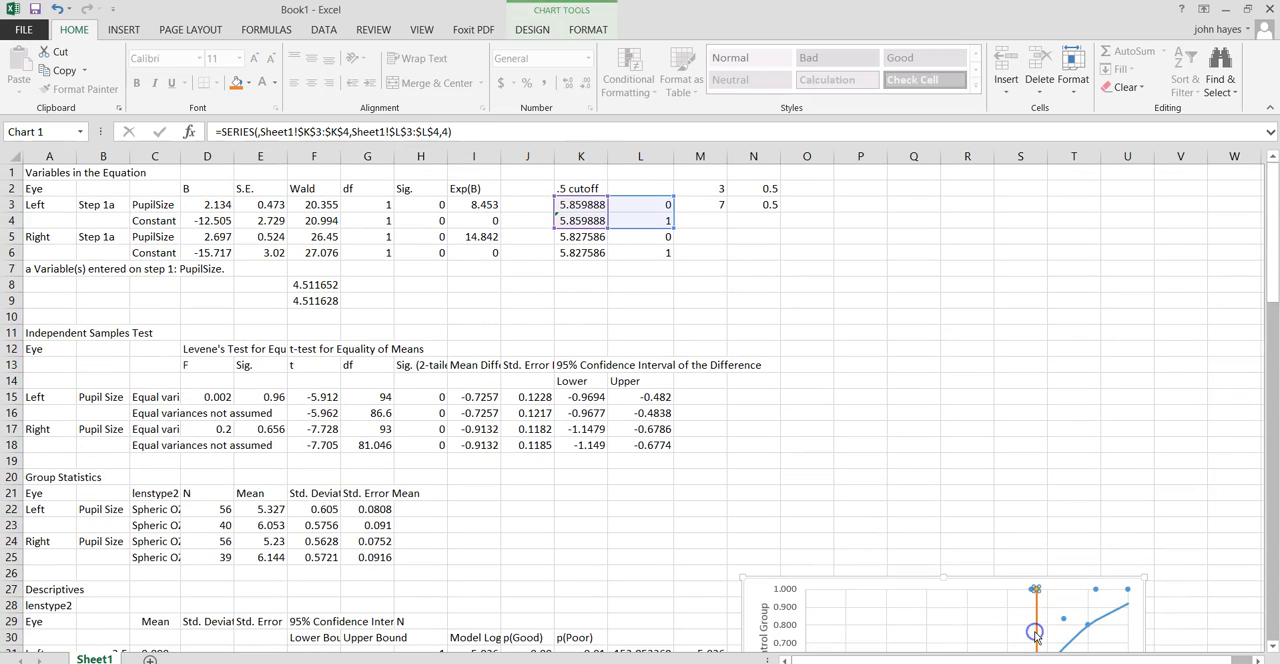
{"action": "left_click_drag", "start_coordinate": [649, 228], "coordinate": [597, 218]}
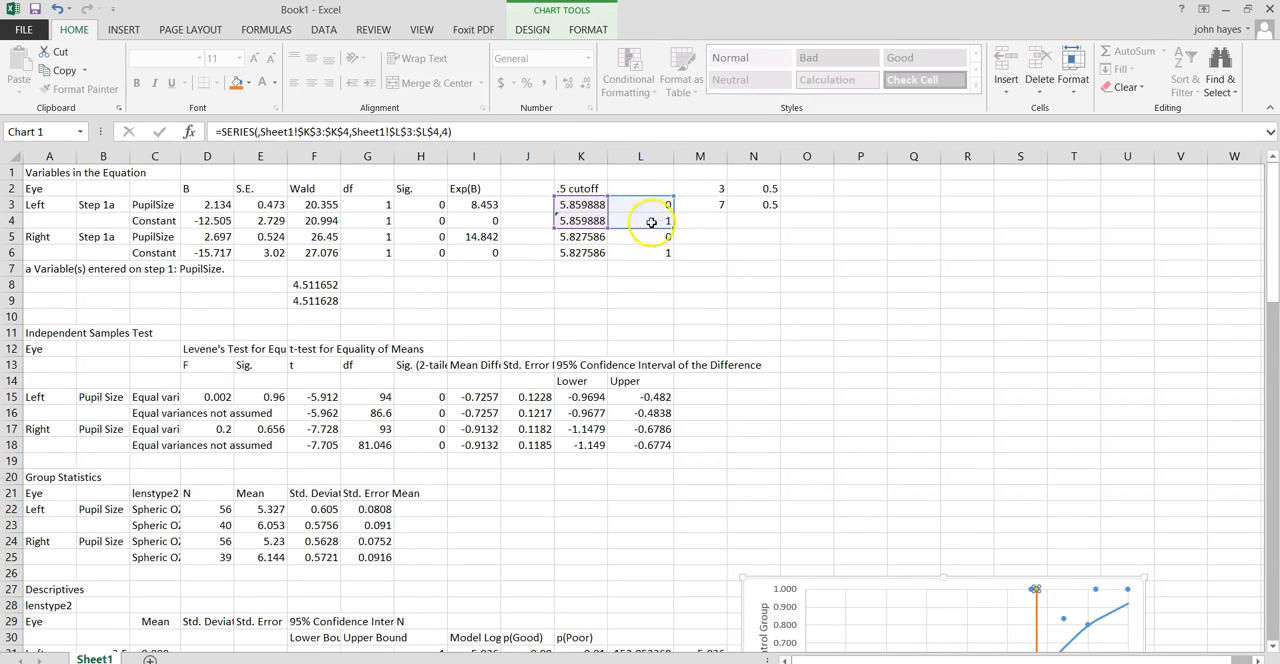
{"action": "left_click", "coordinate": [1054, 488]}
Compare the left-eye logistic chart with the right-eye chart below it.
{"action": "left_click_drag", "start_coordinate": [1272, 278], "coordinate": [1272, 377]}
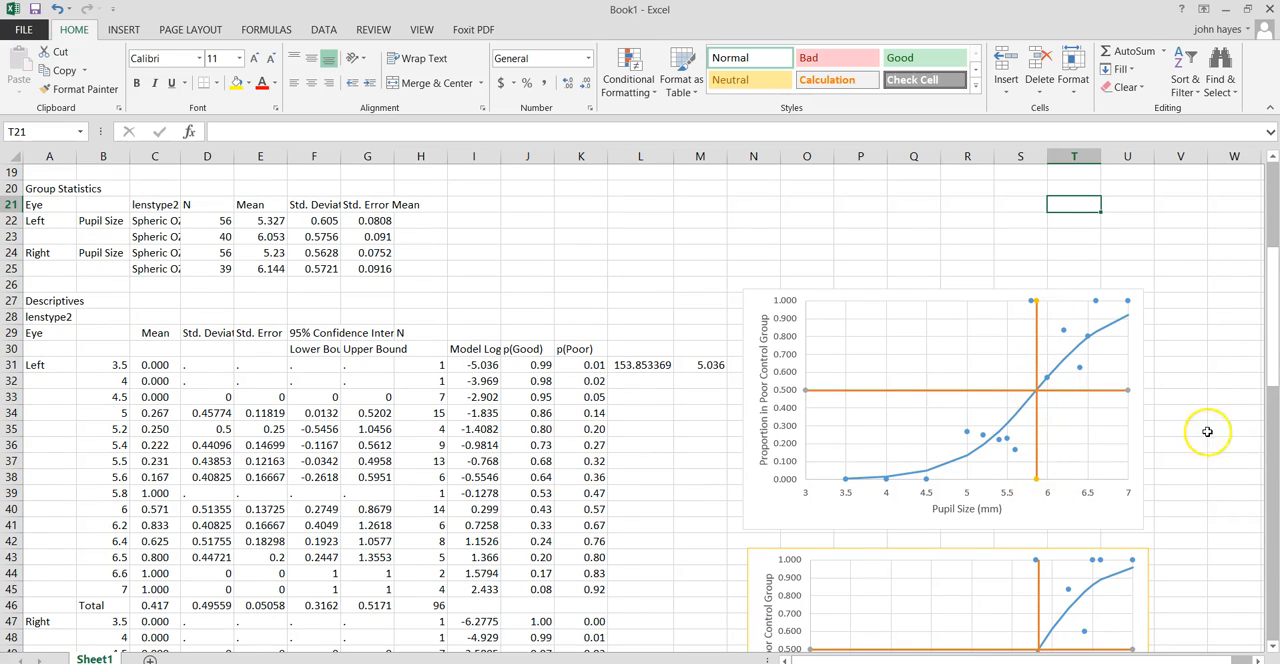
{"action": "mouse_move", "coordinate": [1272, 373]}
{"action": "left_mouse_down"}
{"action": "mouse_move", "coordinate": [1270, 418]}
{"action": "mouse_move", "coordinate": [1271, 380]}
{"action": "left_mouse_up"}
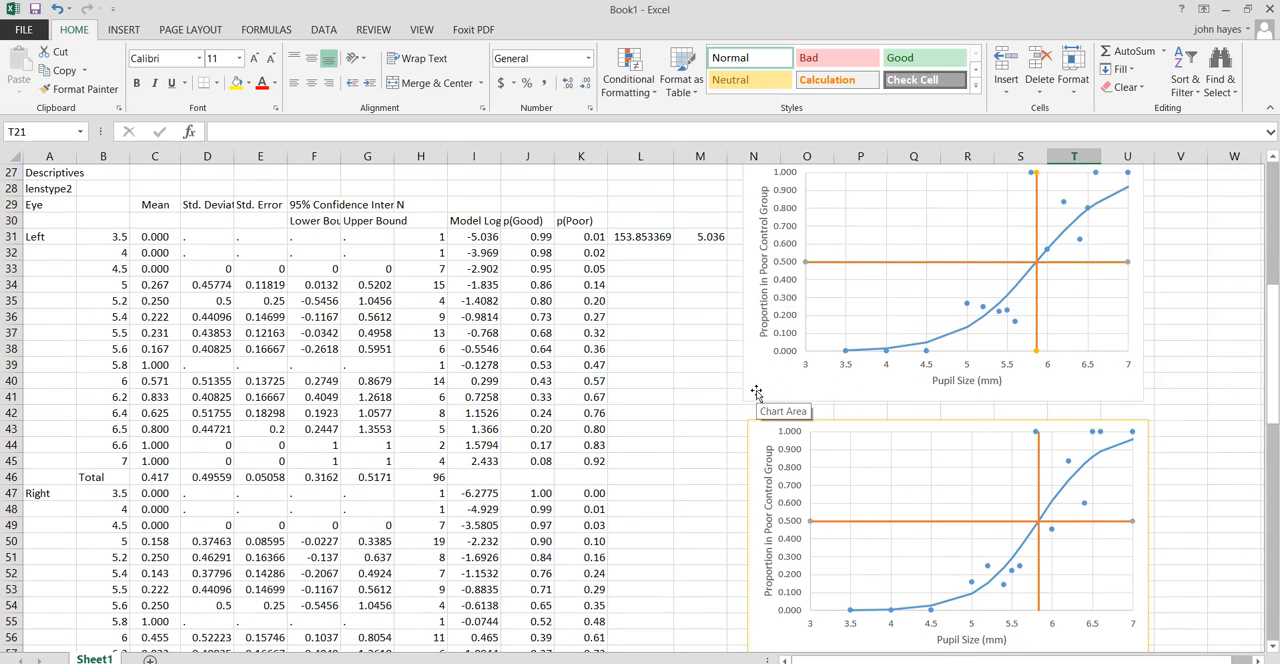
{"action": "left_click", "coordinate": [874, 377]}
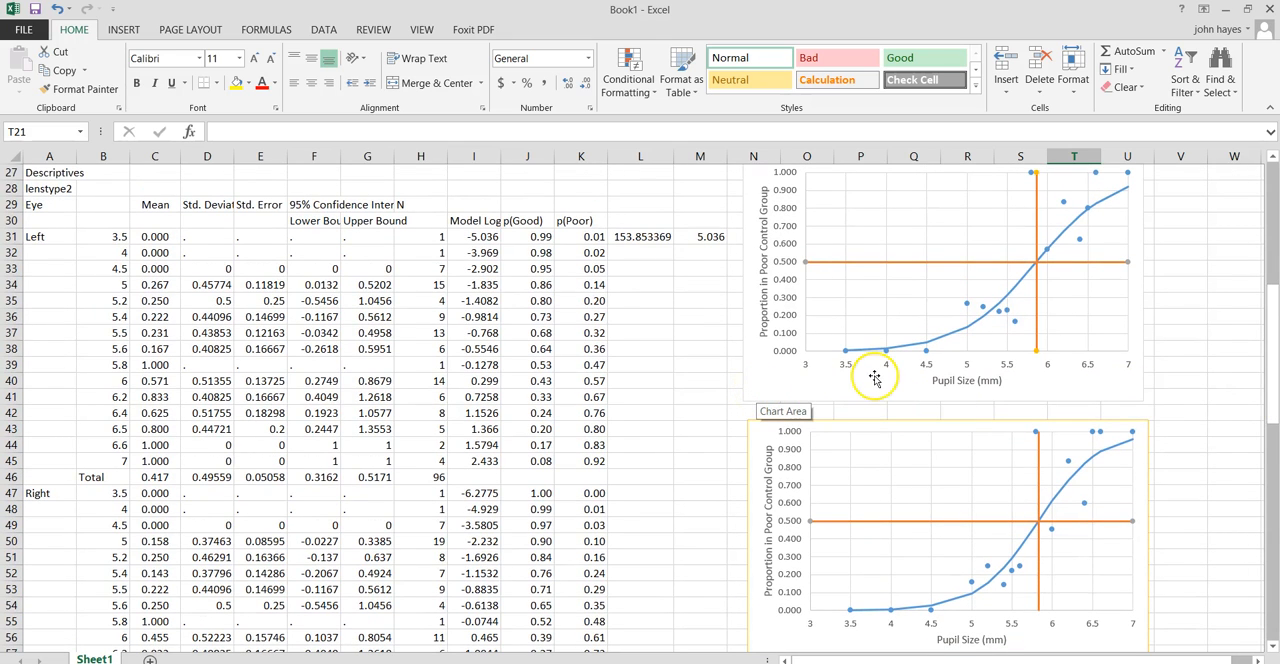